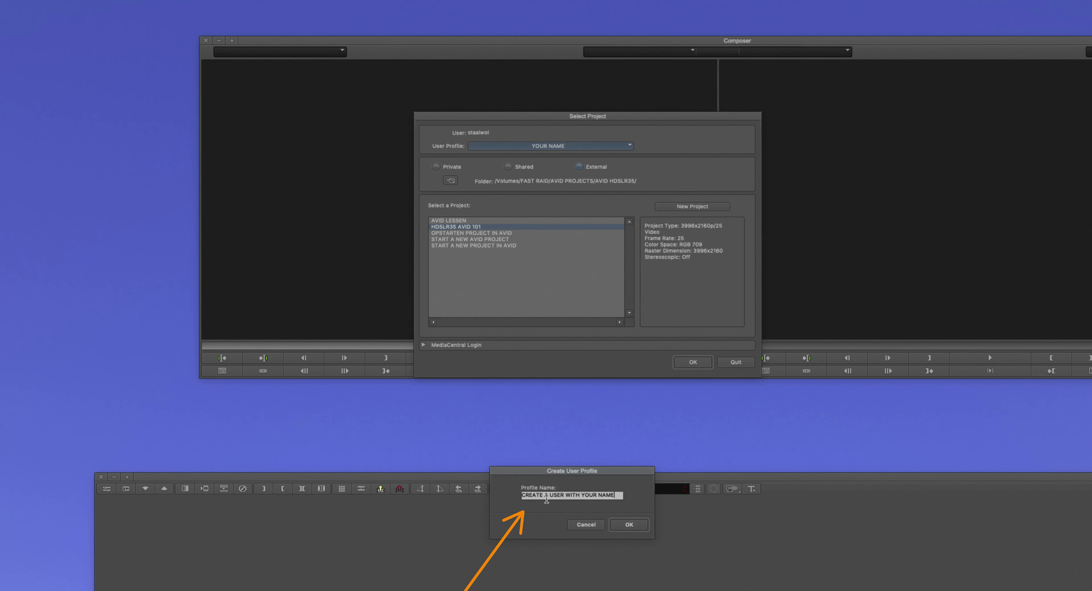
Step: Create the user profile CREATE A USER WITH YOUR NAME and select it for the session
left_click(629, 525)
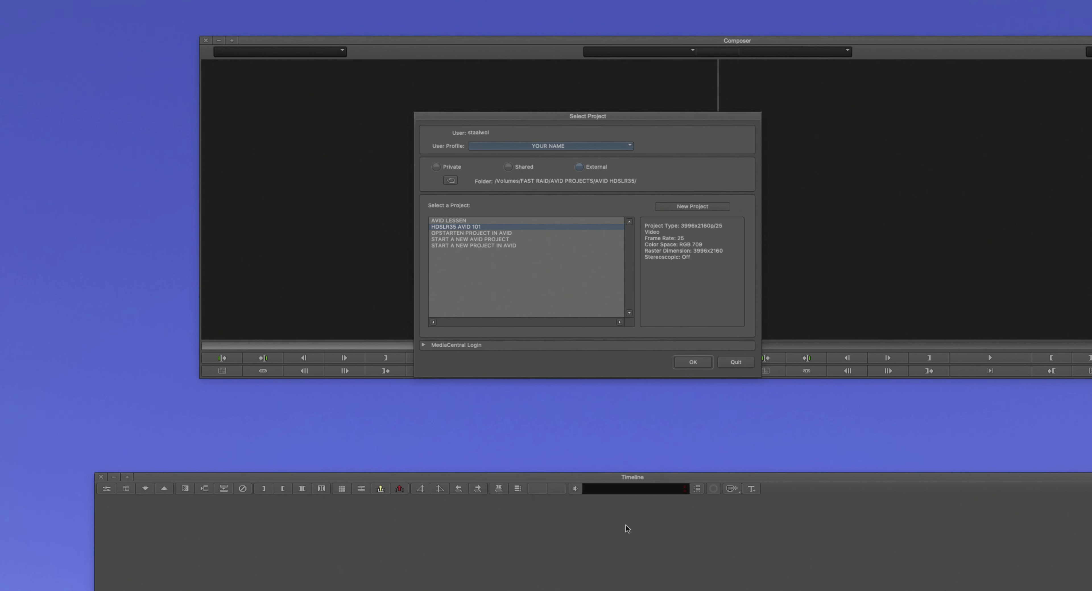
left_click(605, 151)
left_click(555, 162)
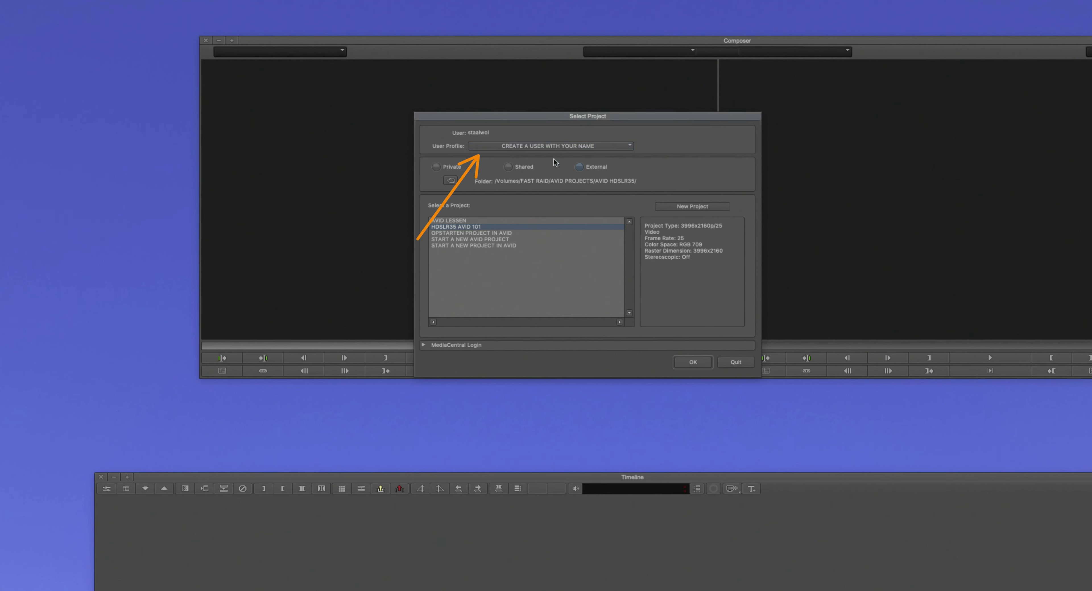
Step: Set the user profile to YOUR NAME from the existing profiles
left_click(580, 147)
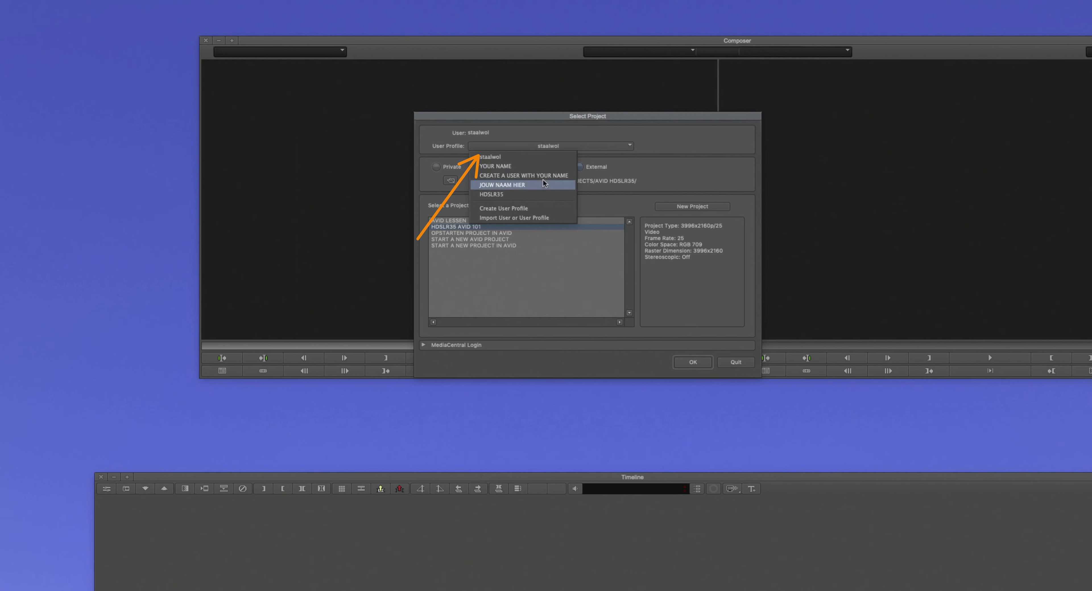
left_click(551, 166)
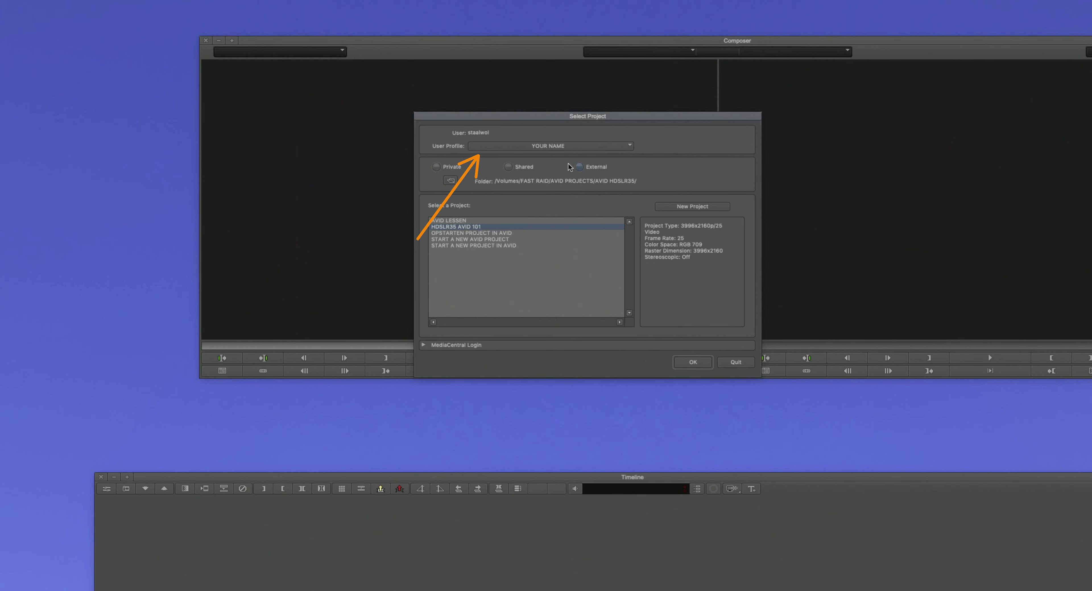
left_click(594, 146)
left_click(547, 179)
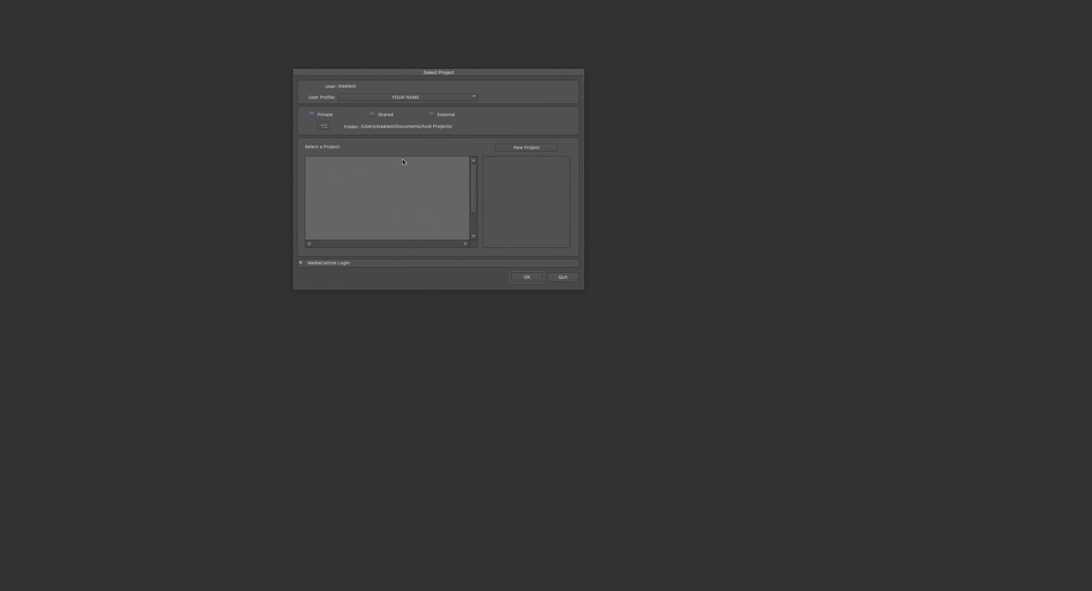
Step: Compare the project folder paths for the Shared, External and Private locations
left_click(372, 114)
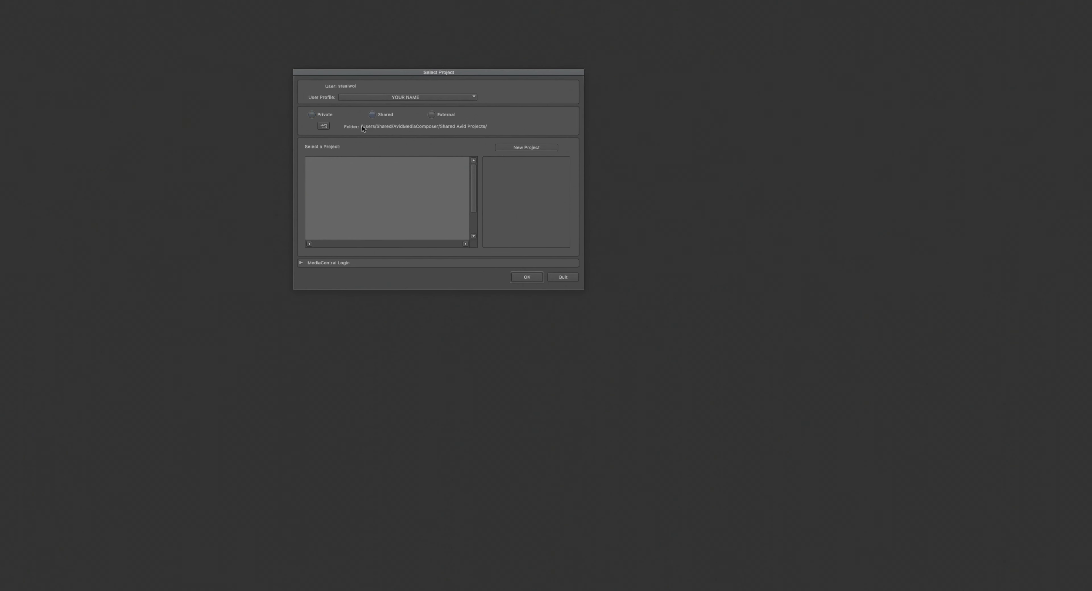
left_click(431, 115)
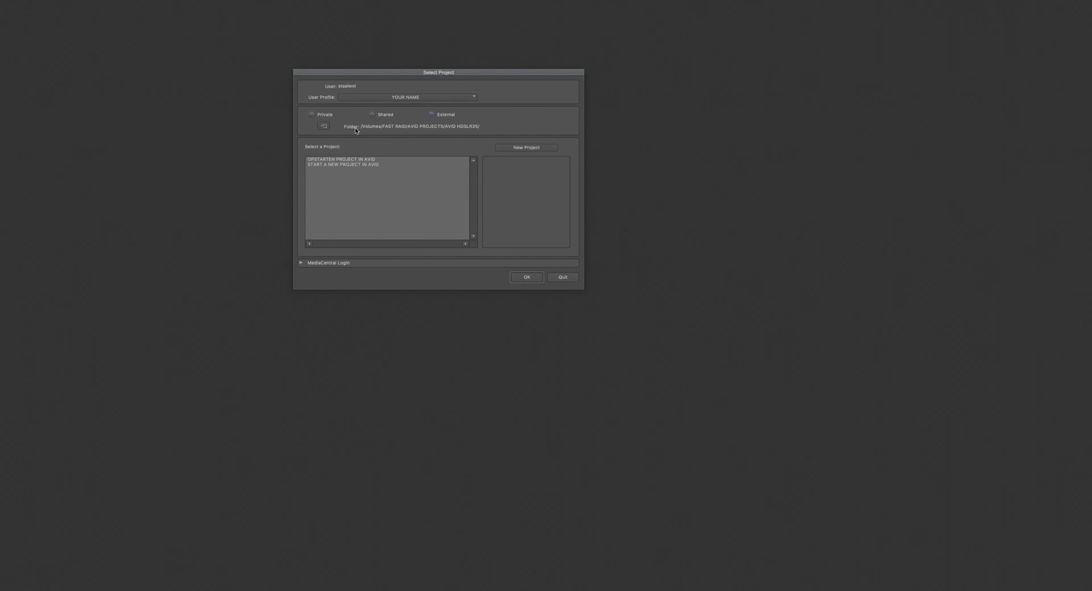
left_click(311, 114)
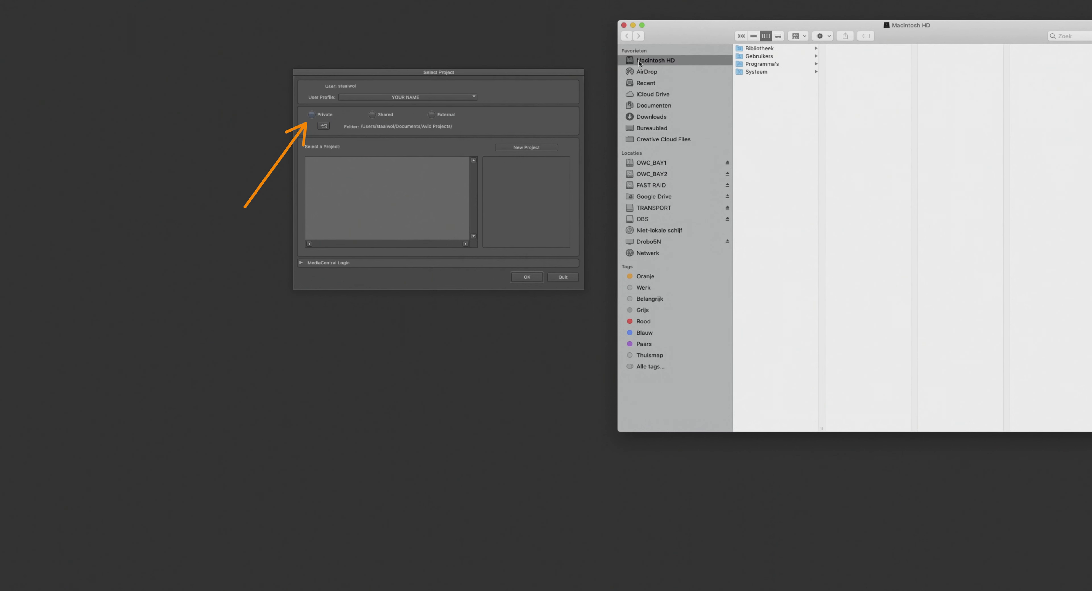
Step: Browse in Finder through Gebruikers into the personal home folder to trace where private projects are stored
left_click(773, 58)
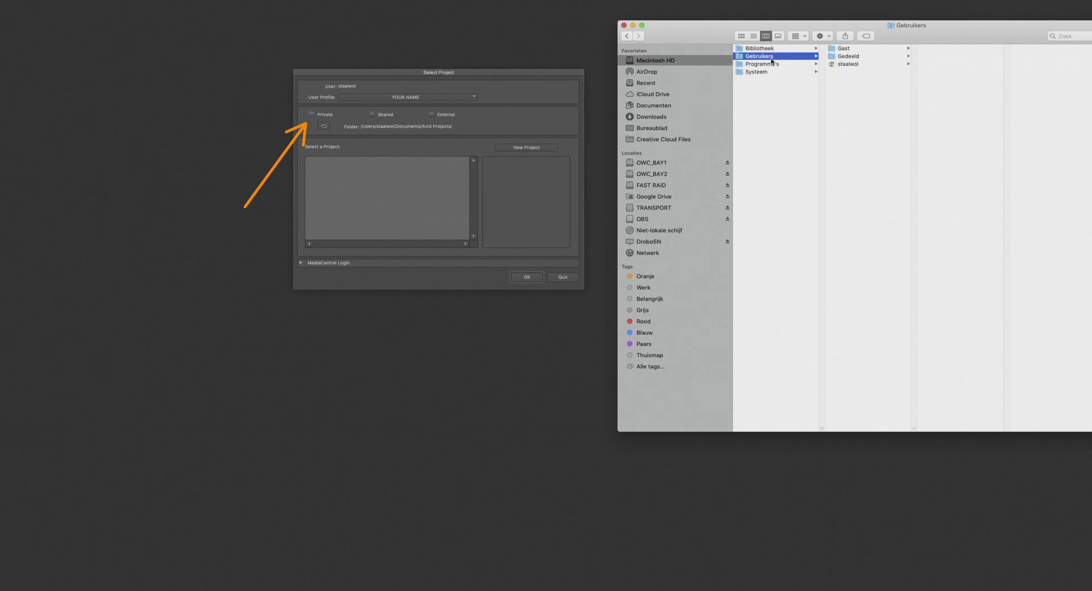
left_click(851, 64)
left_click(950, 65)
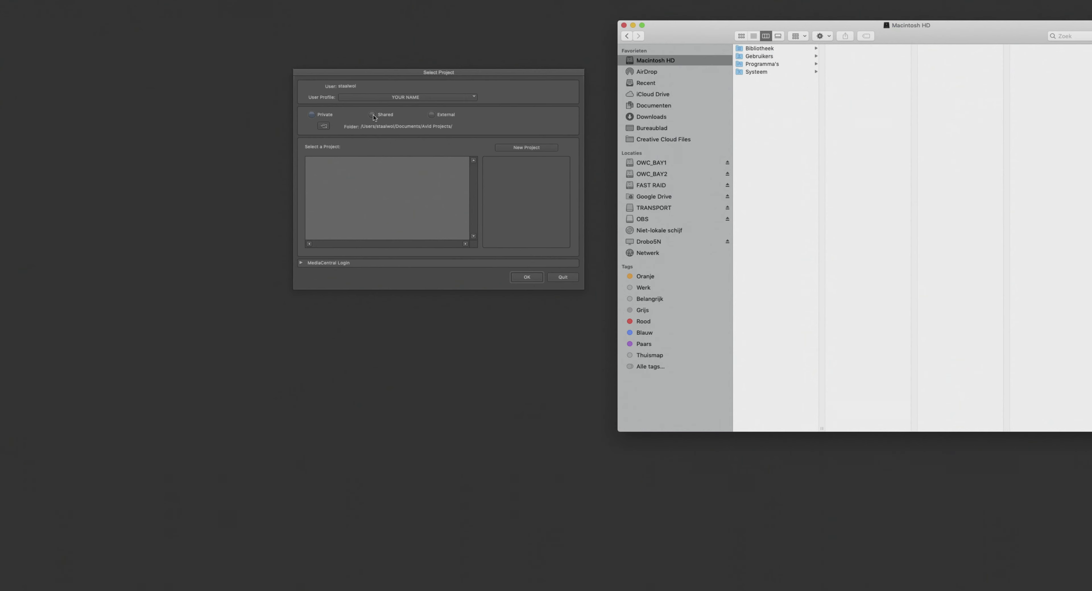
Step: Switch the project location to Shared and trace its storage in Finder through Gebruikers and Gedeeld
left_click(375, 117)
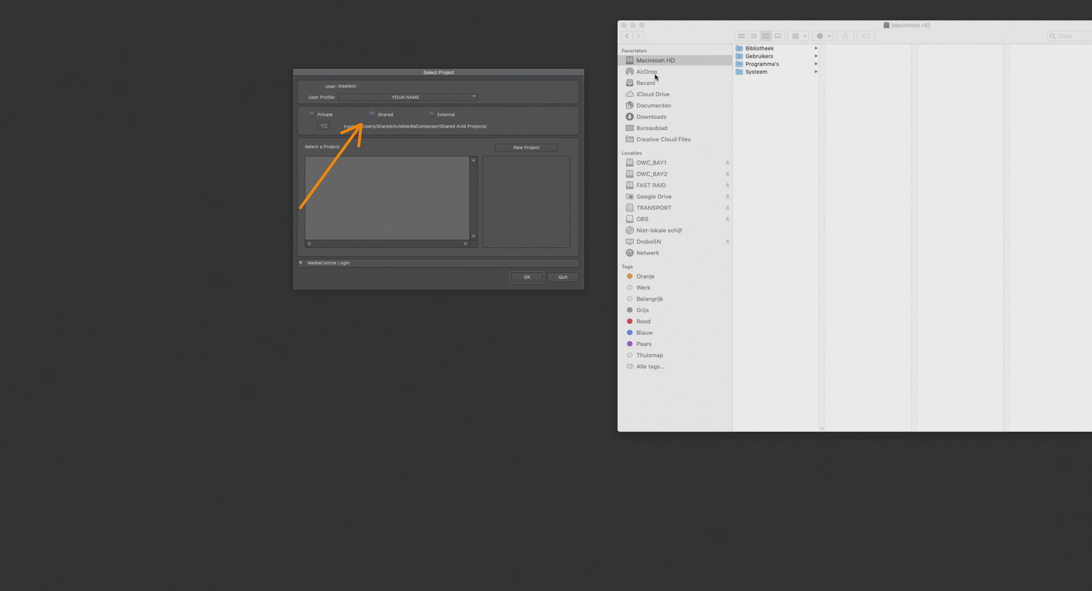
left_click(768, 59)
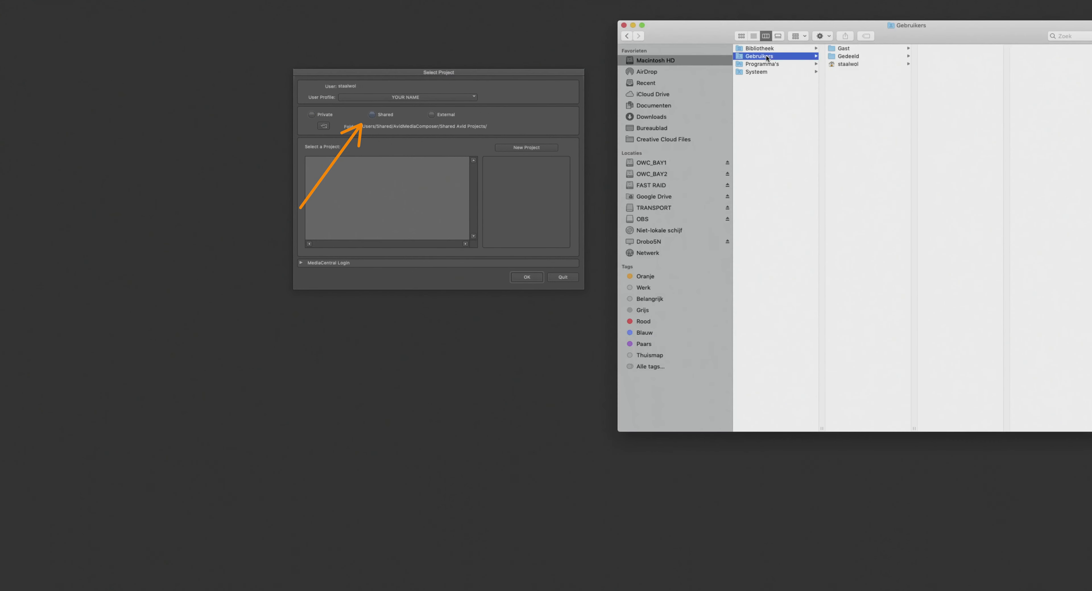
left_click(856, 58)
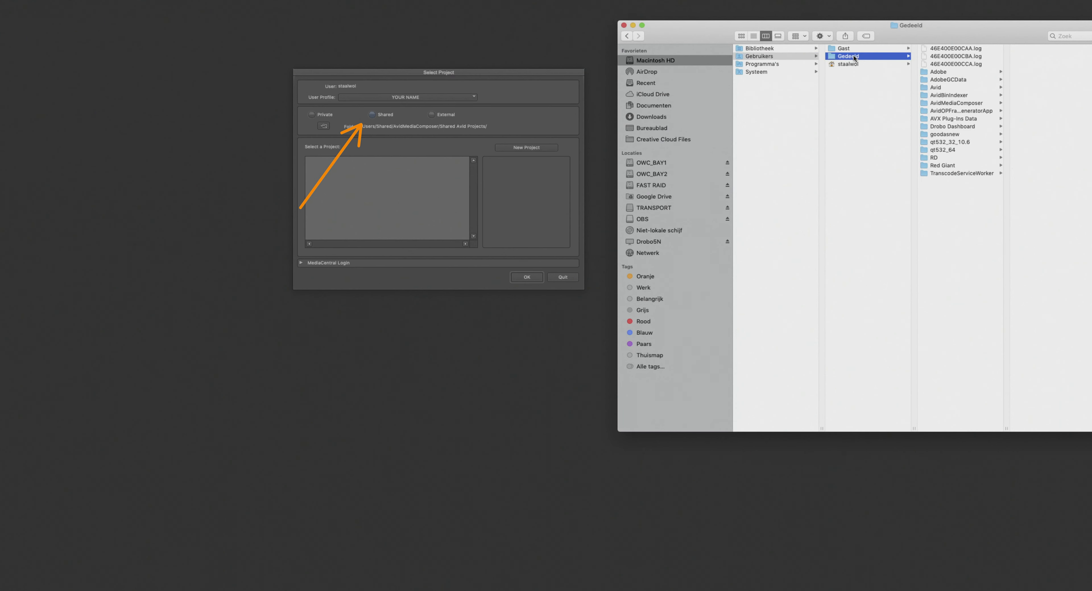
left_click(938, 87)
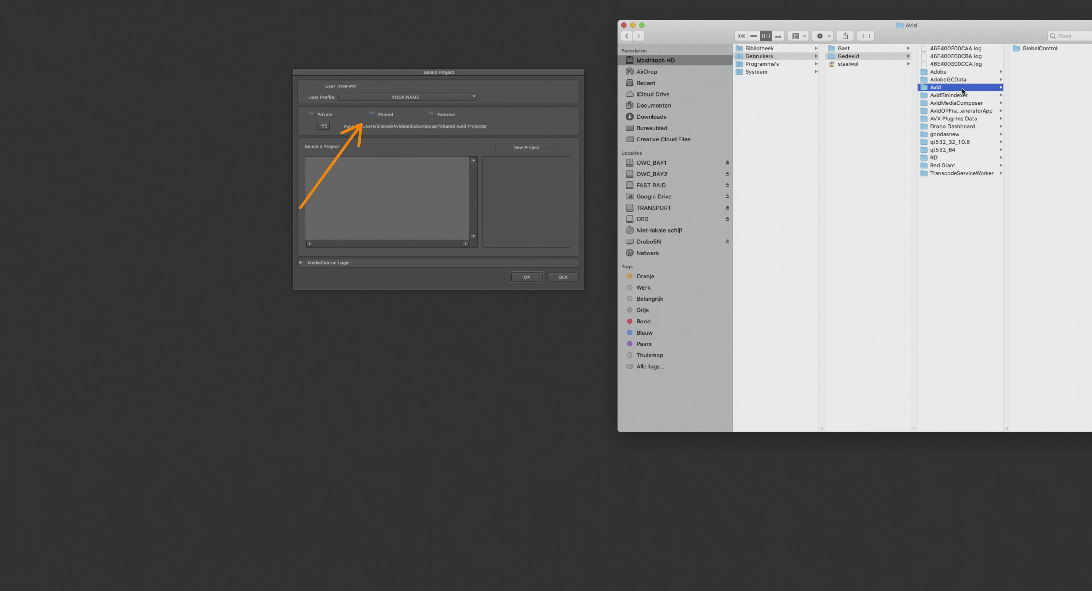
left_click(630, 64)
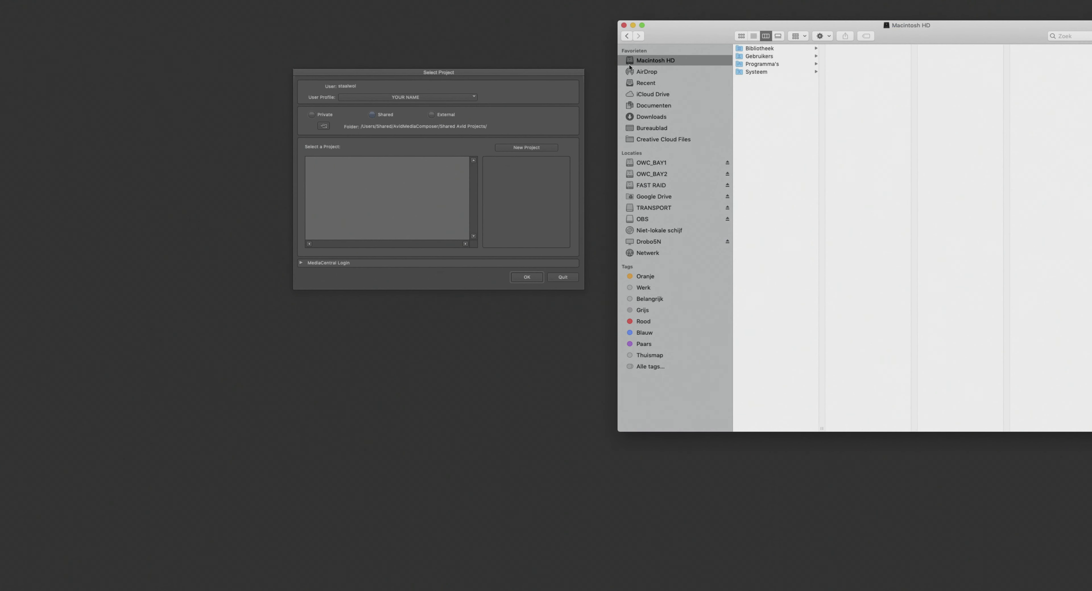
Step: Set the project location to External and browse the drives in Finder to AVID PROJECTS on FAST RAID
left_click(432, 115)
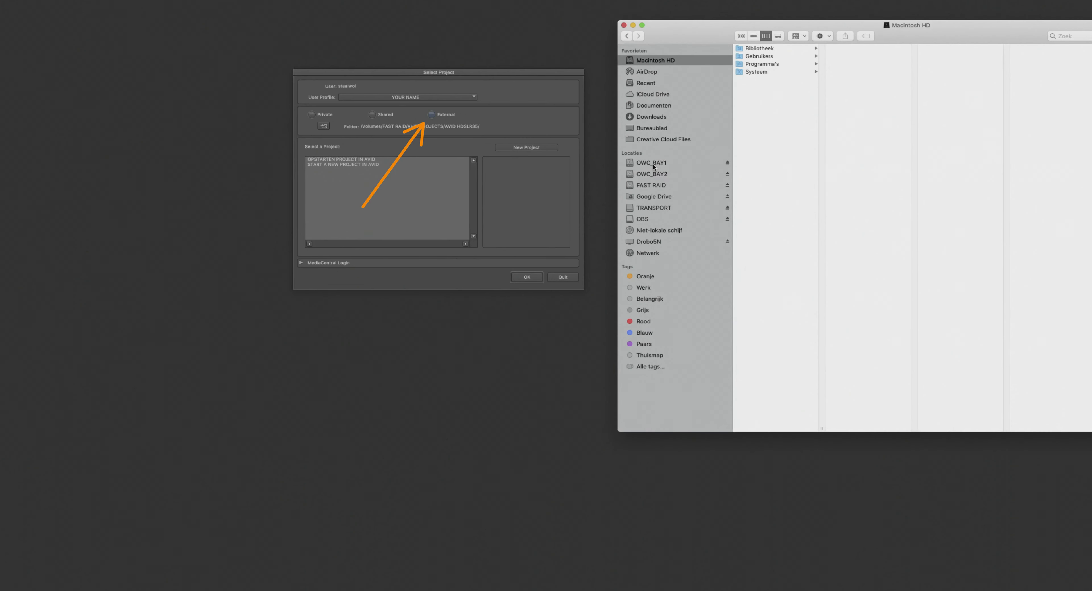
left_click(653, 166)
left_click(653, 173)
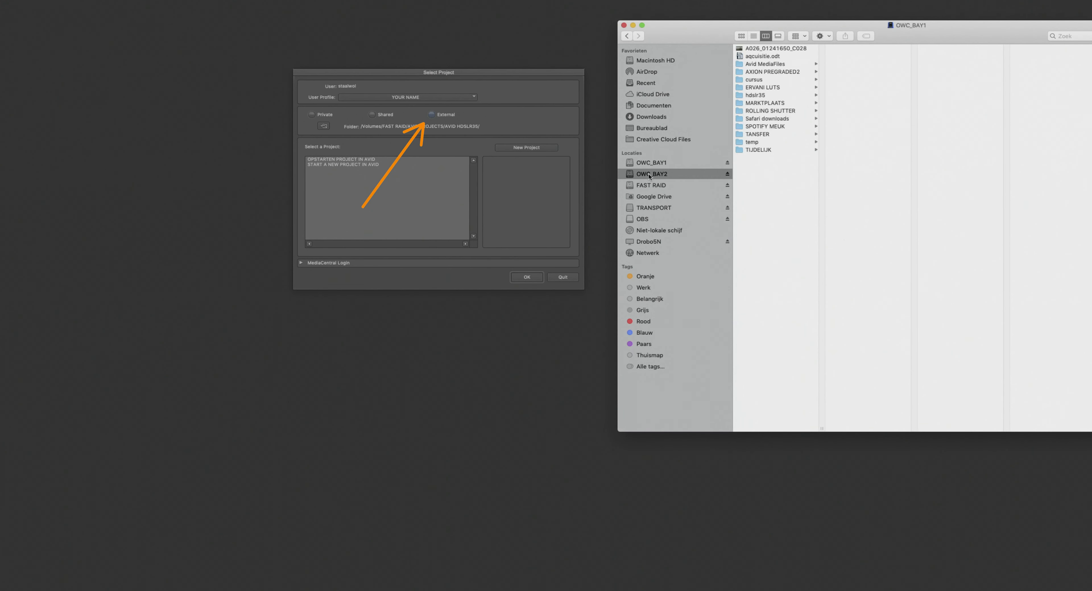
left_click(645, 188)
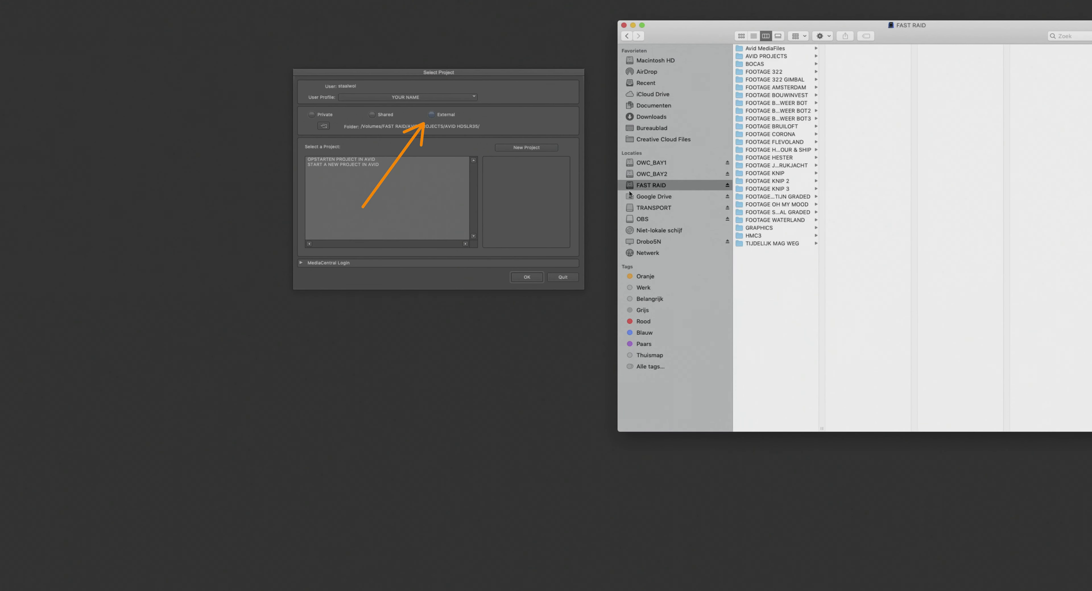
left_click(765, 55)
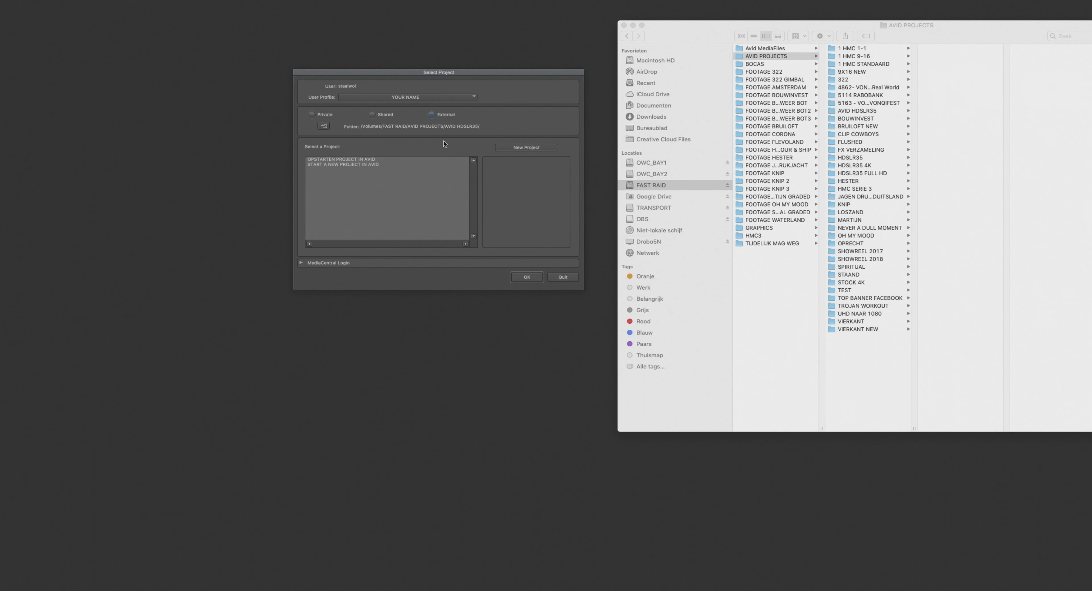
Step: Start a new project in the external folder and name it START A NEW AVID PROJECT
left_click(530, 148)
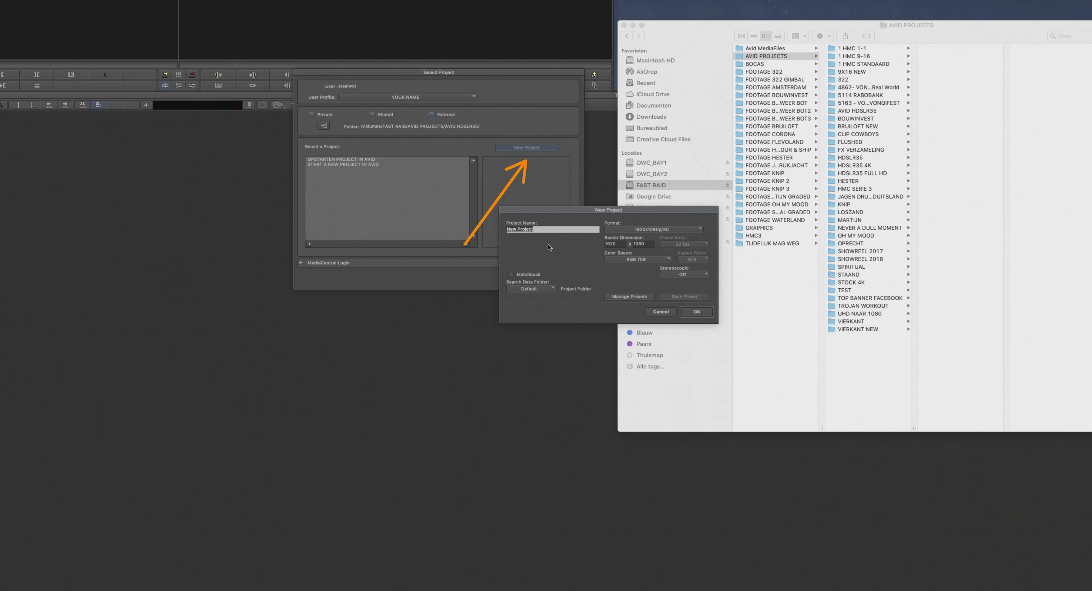
type("START")
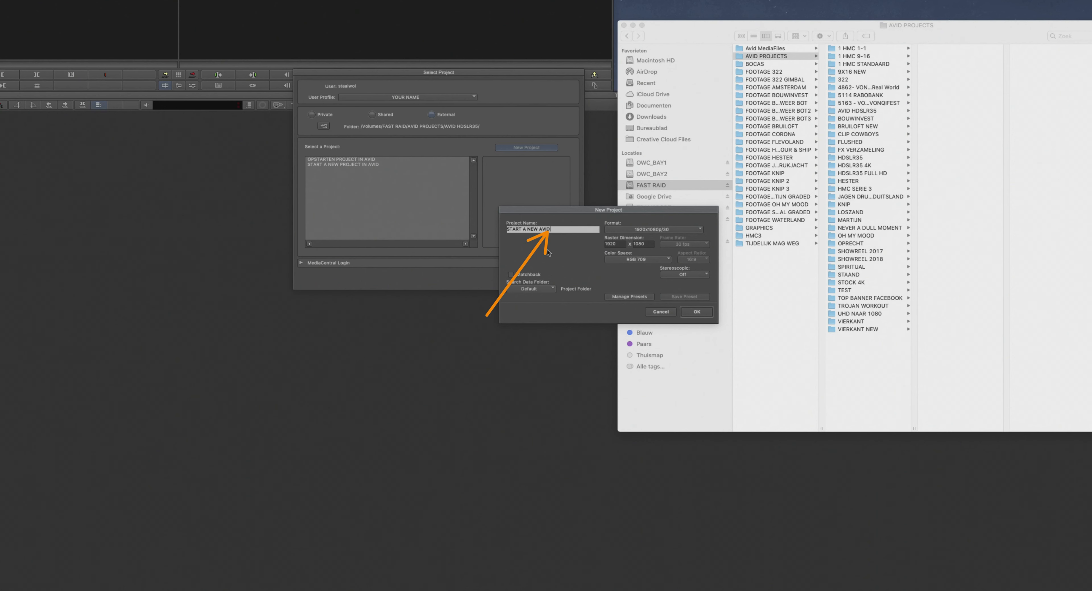
type("A NEW AVID PROJECT")
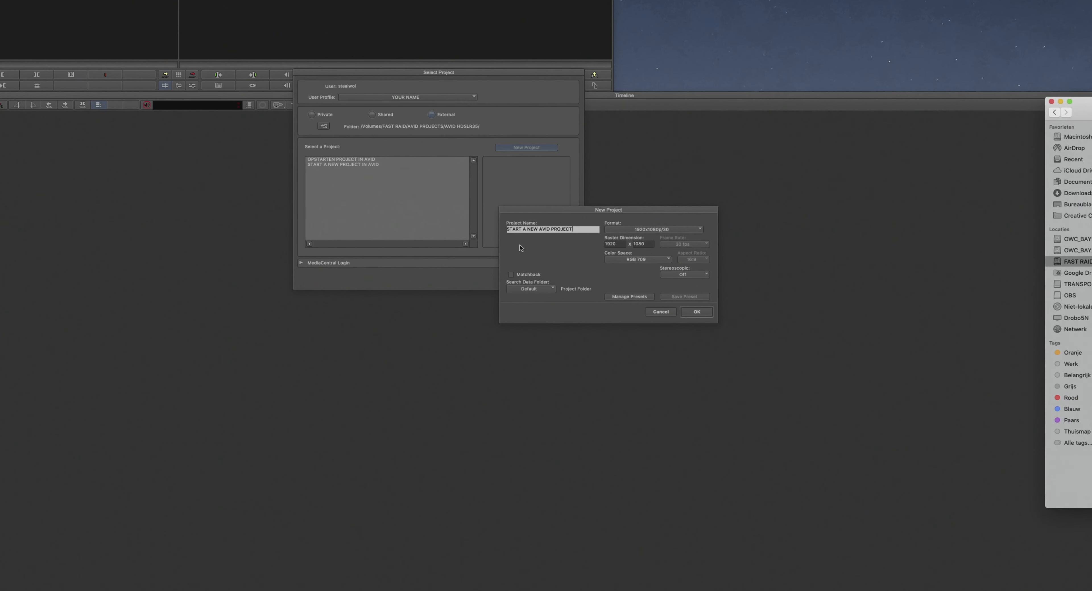
Step: Set the new project's format to HD 1080, 1080p/25 and its color space to RGB 709
left_click(697, 230)
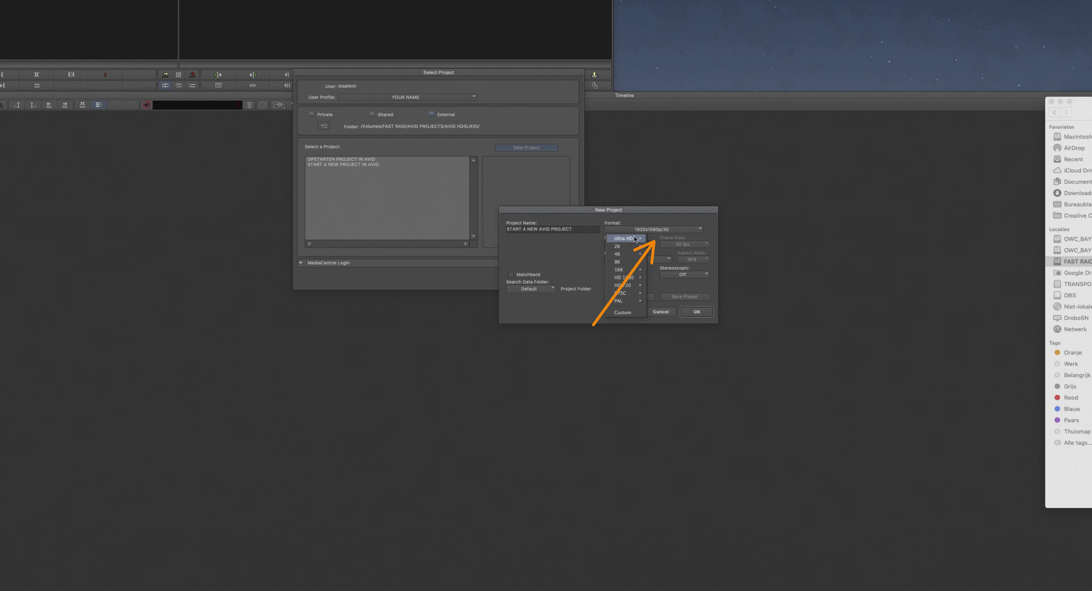
mouse_move(634, 238)
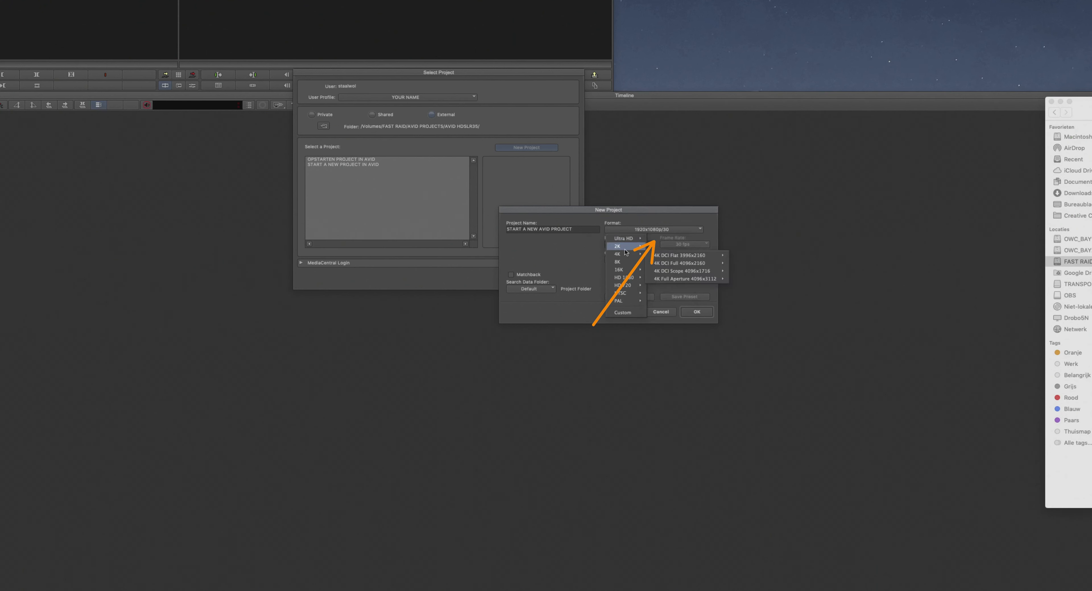
mouse_move(636, 272)
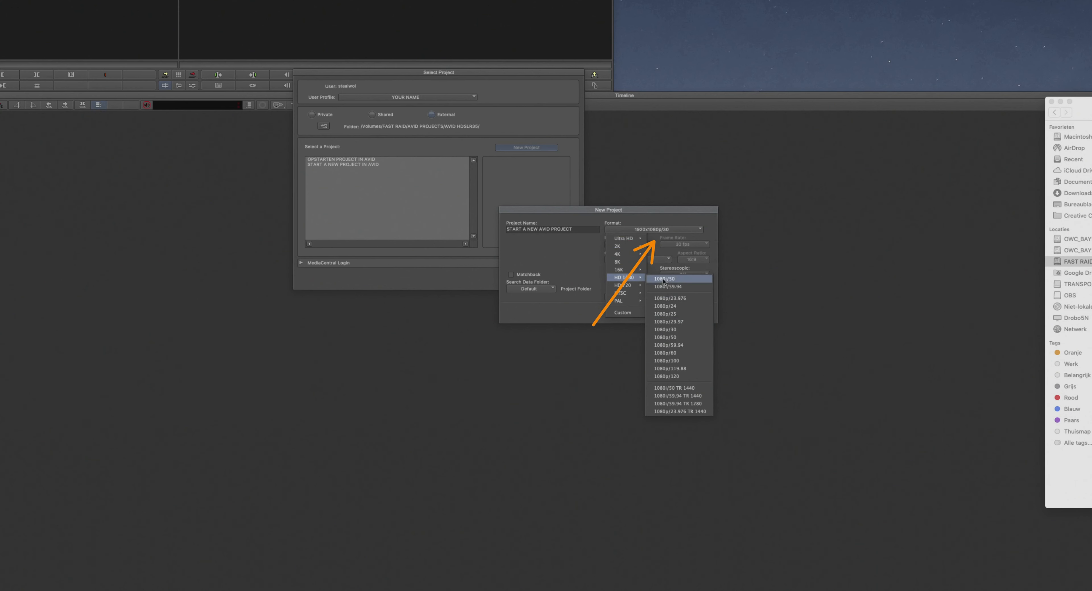
left_click(658, 316)
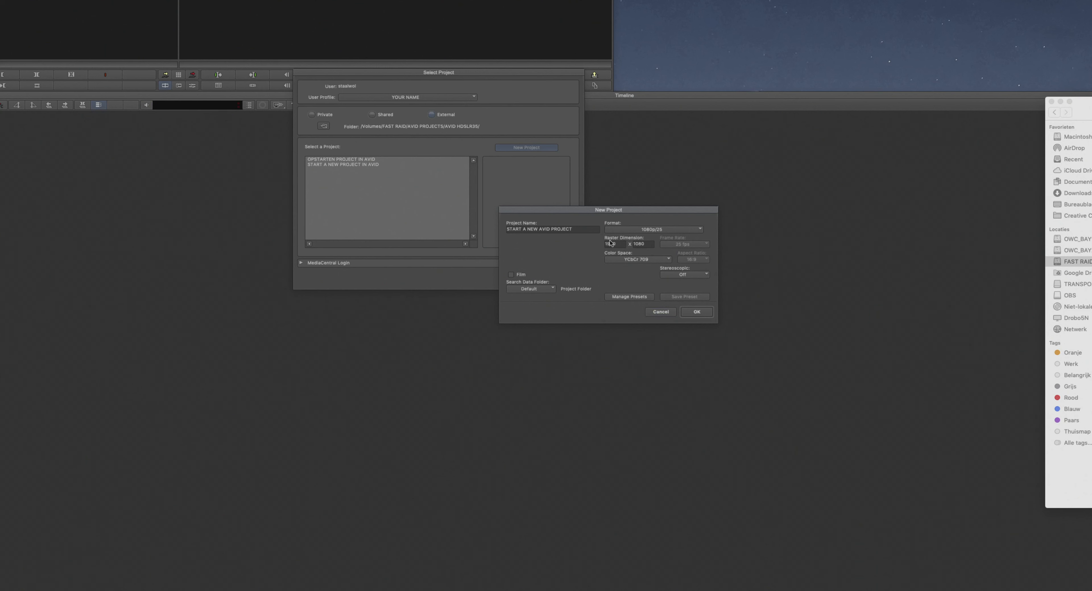
left_click(640, 259)
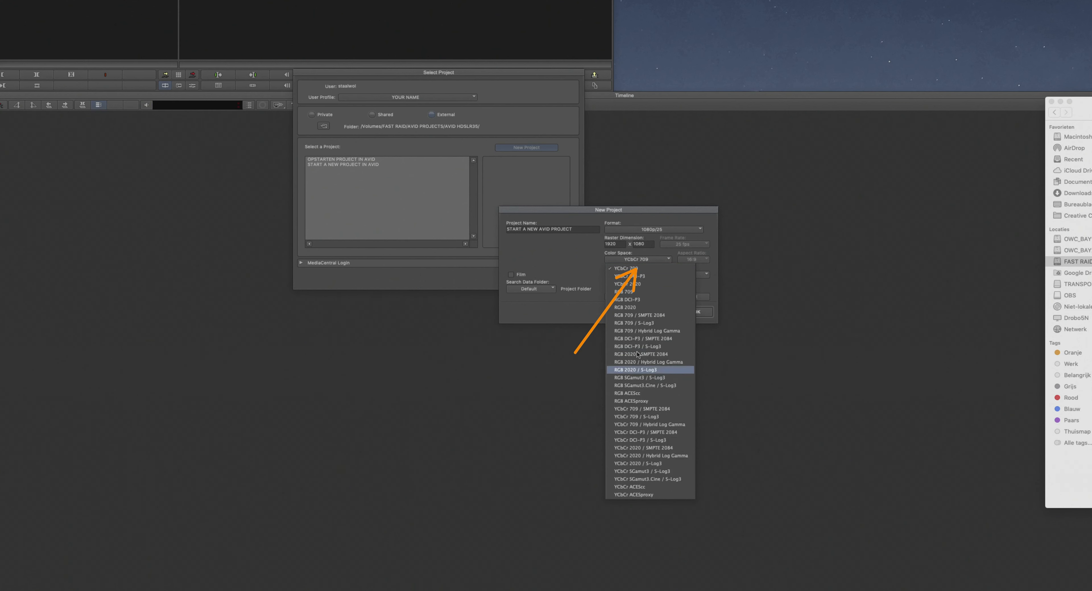
left_click(634, 292)
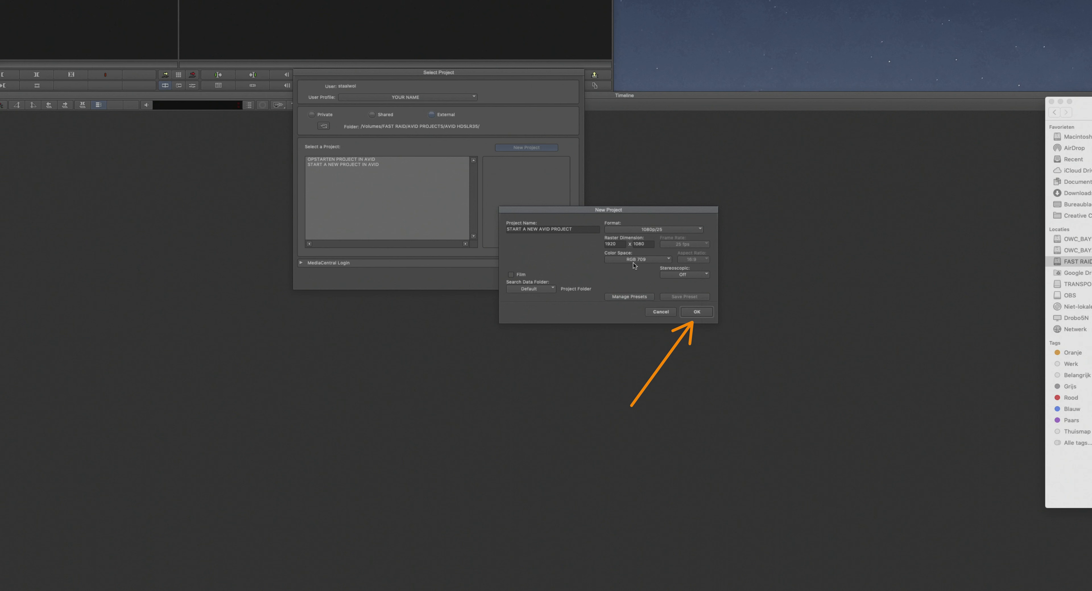
Step: Create the START A NEW AVID PROJECT project with these settings and open it
left_click(696, 312)
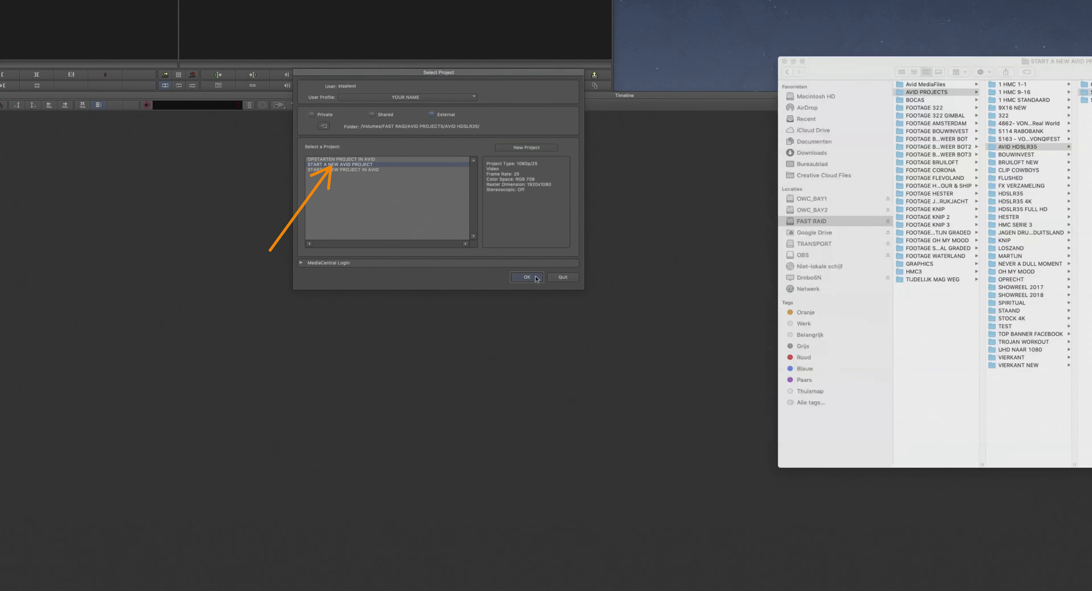
left_click(534, 277)
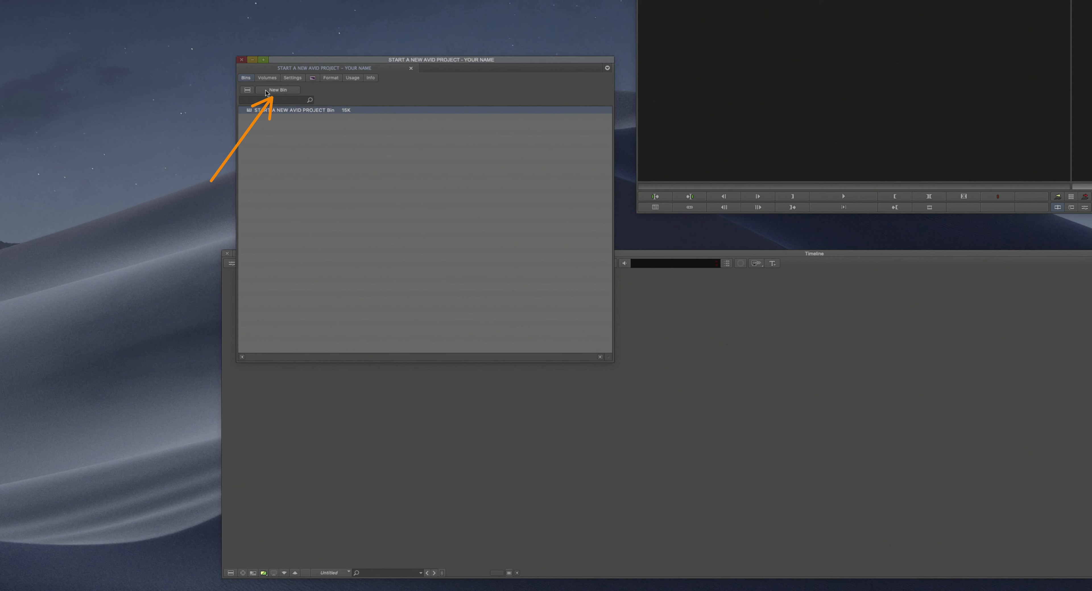
Step: Add a new bin to the project and name it MUSIC
left_click(277, 90)
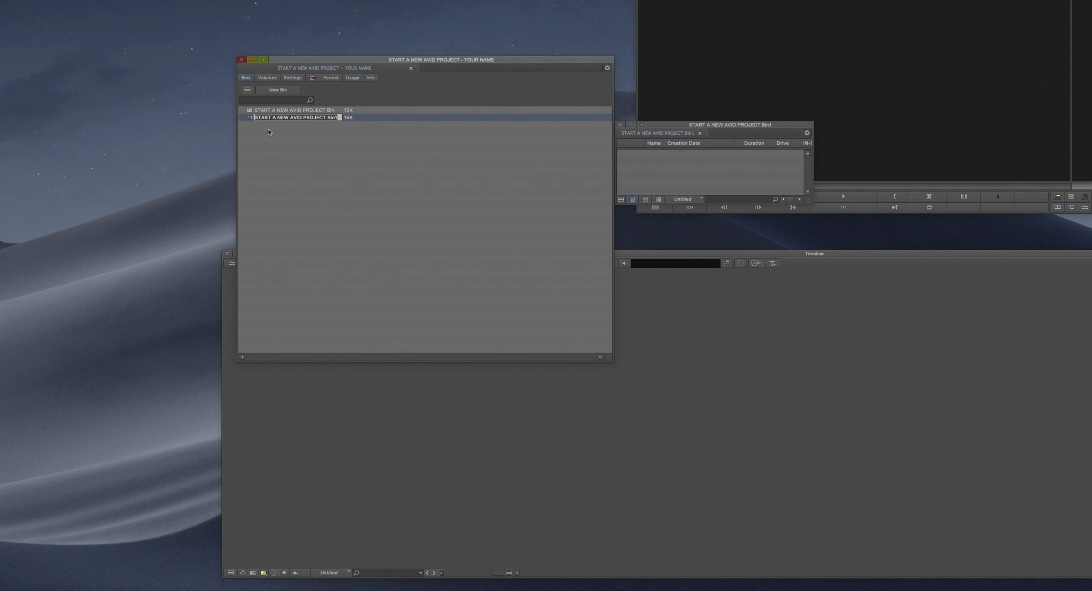
type("MUSIC")
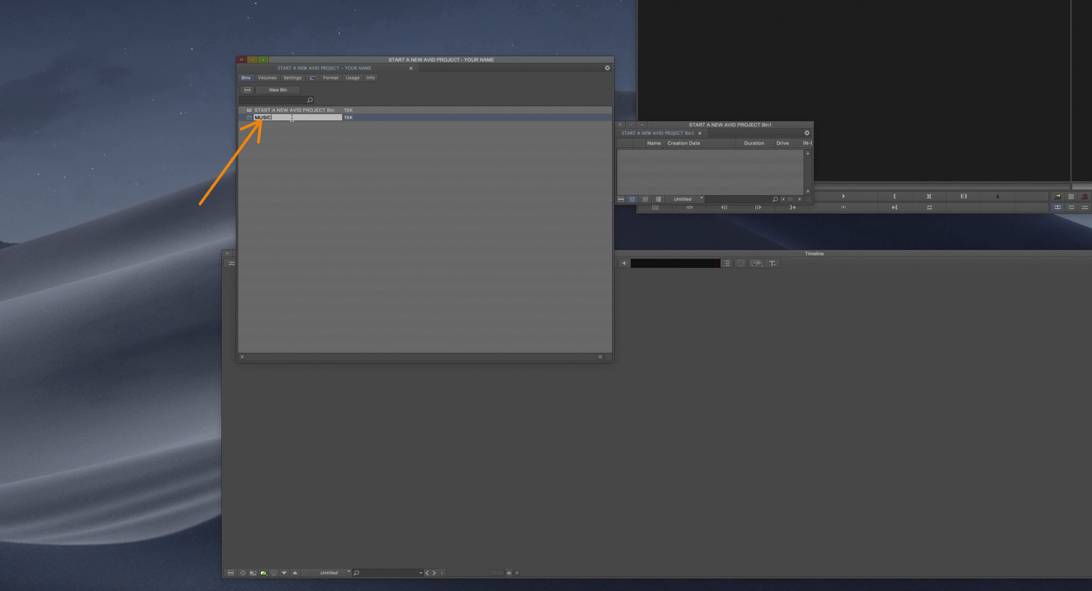
left_click(269, 139)
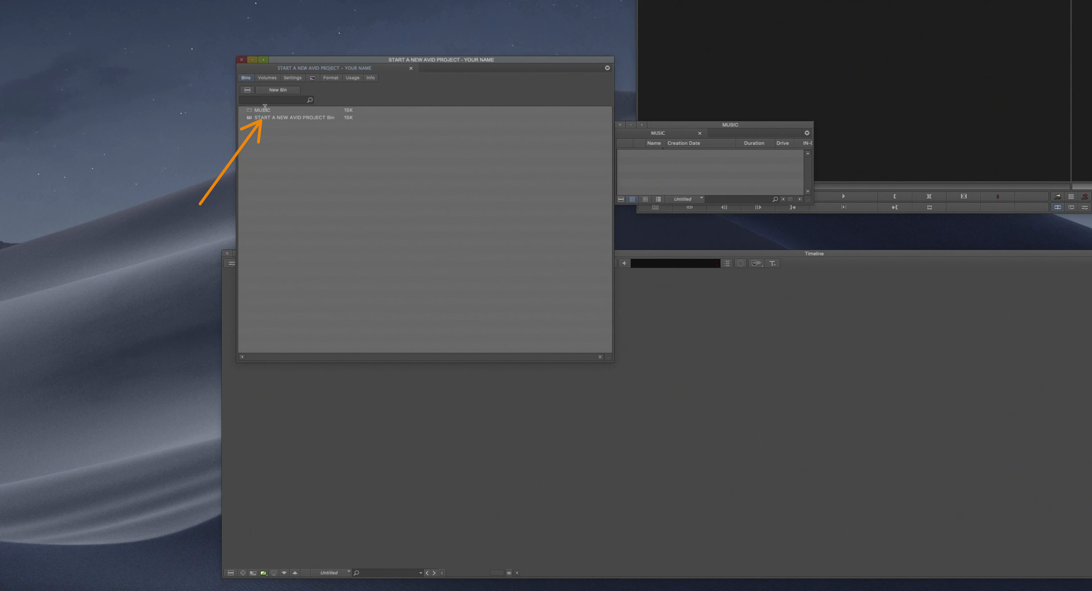
Step: Add another bin to the project and name it FOOTAGE REEL 1
left_click(278, 89)
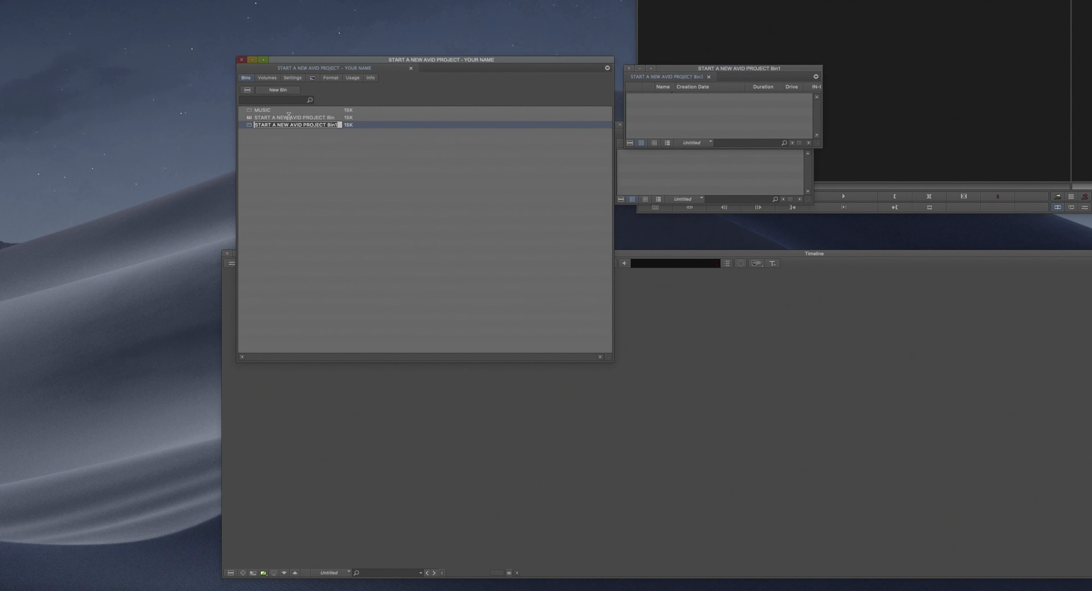
type("FOOTA")
left_click(262, 139)
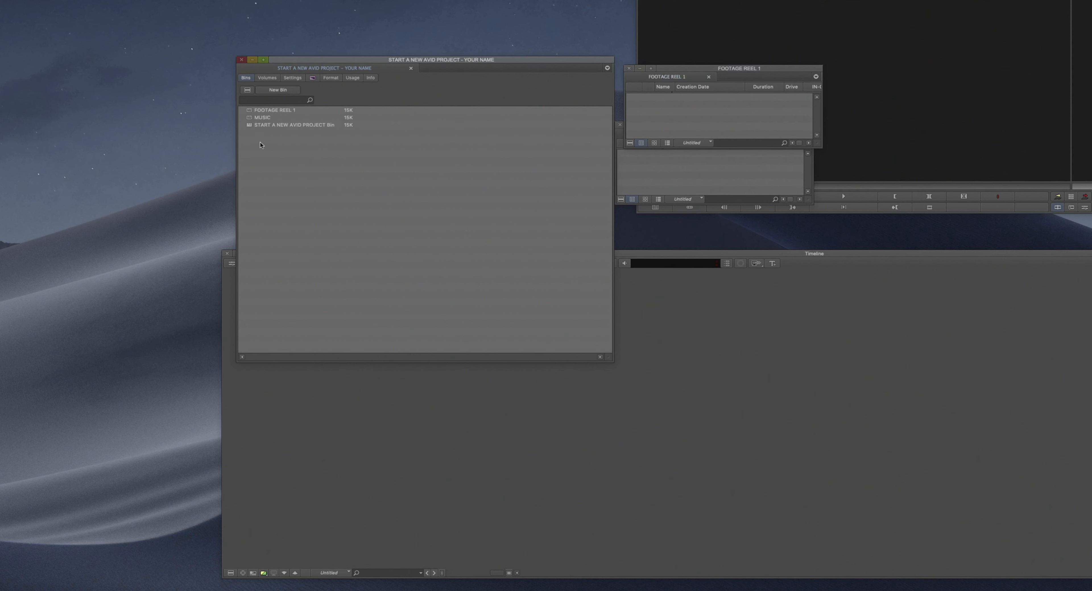
Step: Add another bin to the project and name it FOOTAGE REEL 2
left_click(274, 92)
type("FO")
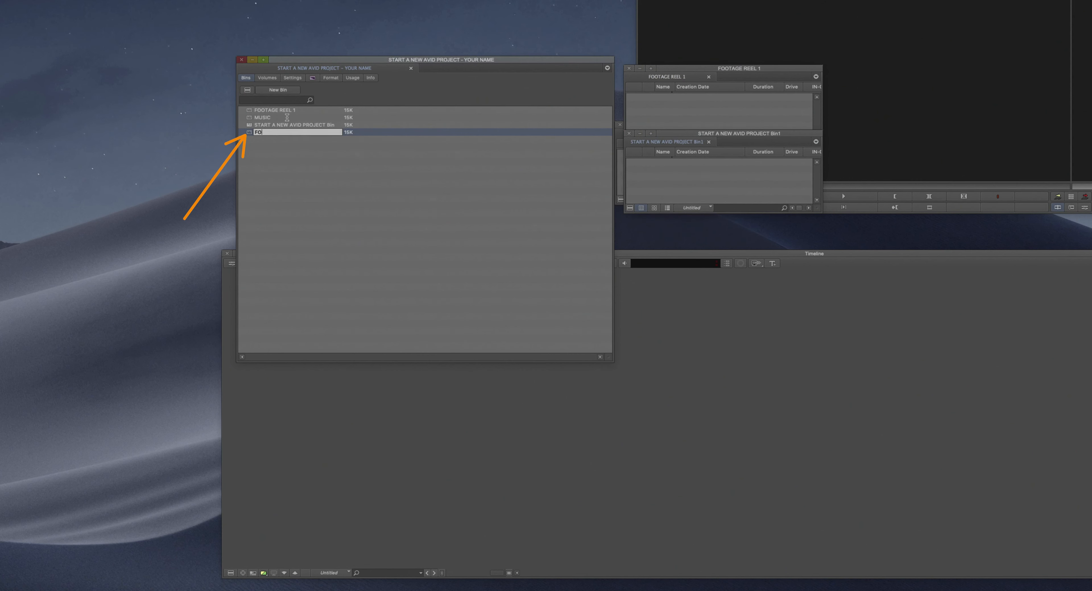
type("OTAGE REEL")
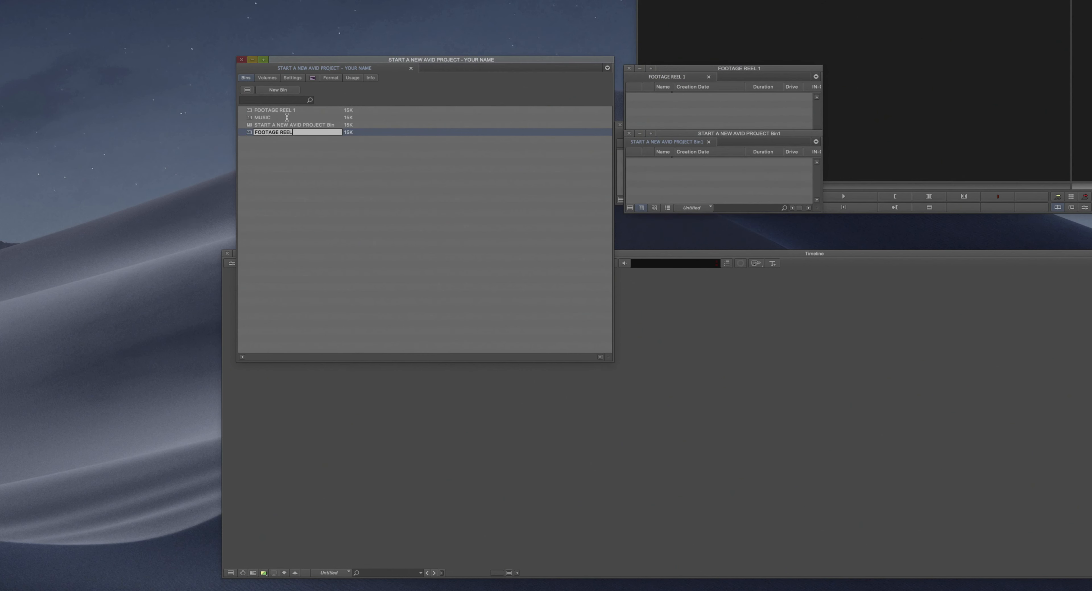
type(" 2")
left_click(285, 151)
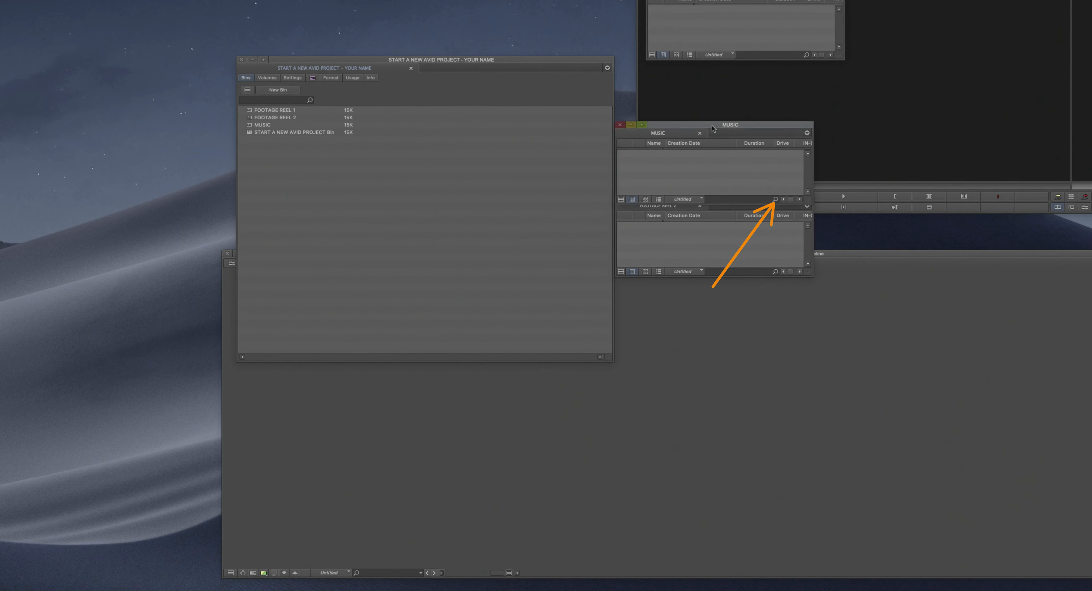
Step: Spread out the open MUSIC, FOOTAGE REEL 1 and FOOTAGE REEL 2 bin windows so they no longer overlap
left_click_drag(712, 128, 744, 74)
left_click_drag(695, 201, 725, 182)
left_click_drag(783, 0, 998, 63)
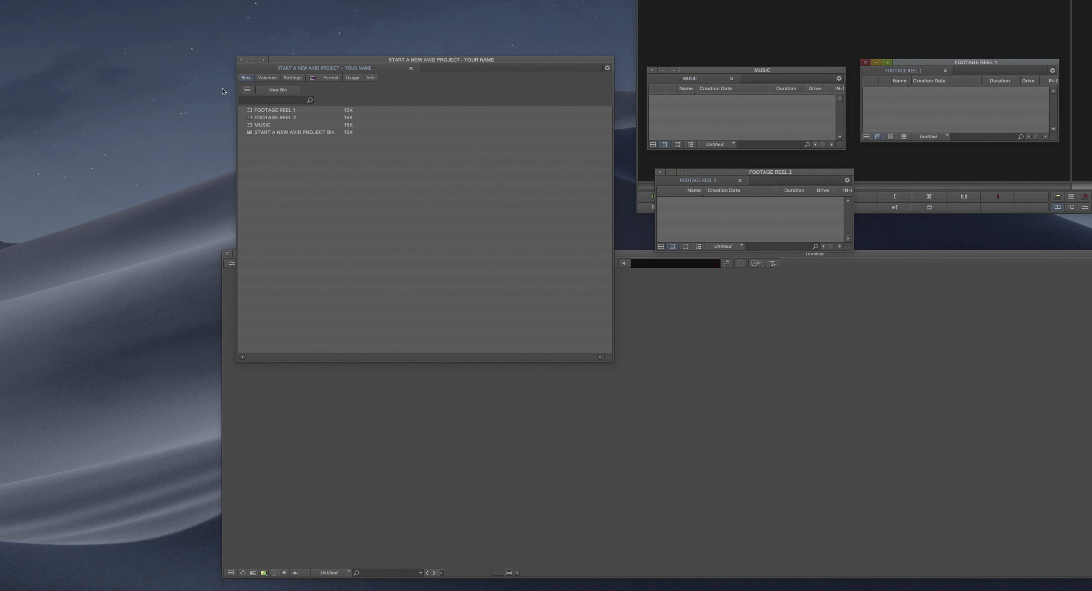
Step: Create a folder named FOOTAGE in the project and move the FOOTAGE REEL 1 and FOOTAGE REEL 2 bins into it
left_click(246, 91)
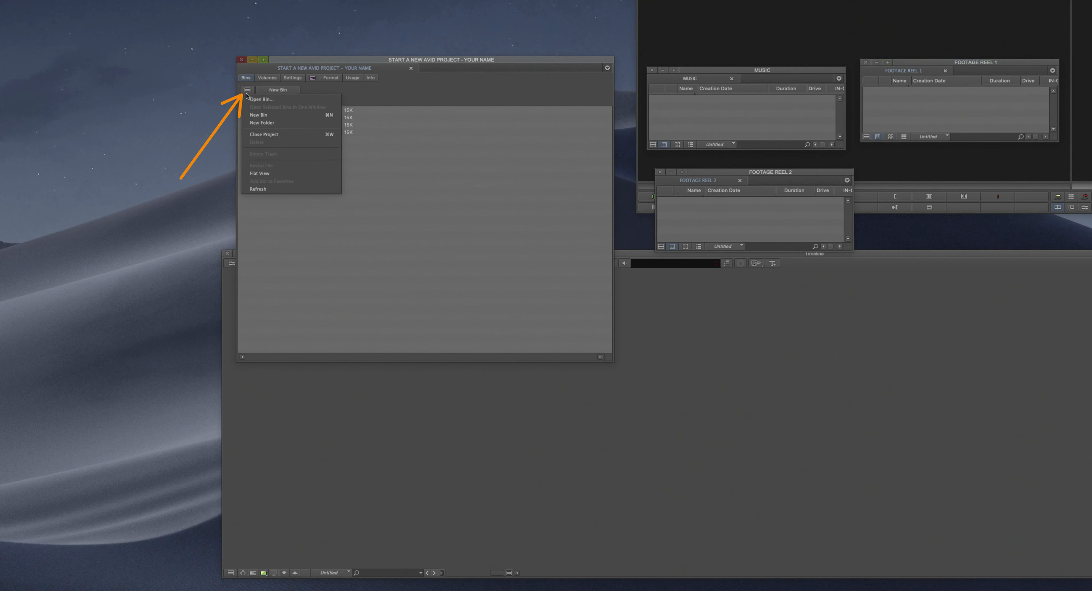
left_click(266, 123)
type("FOOTAGE")
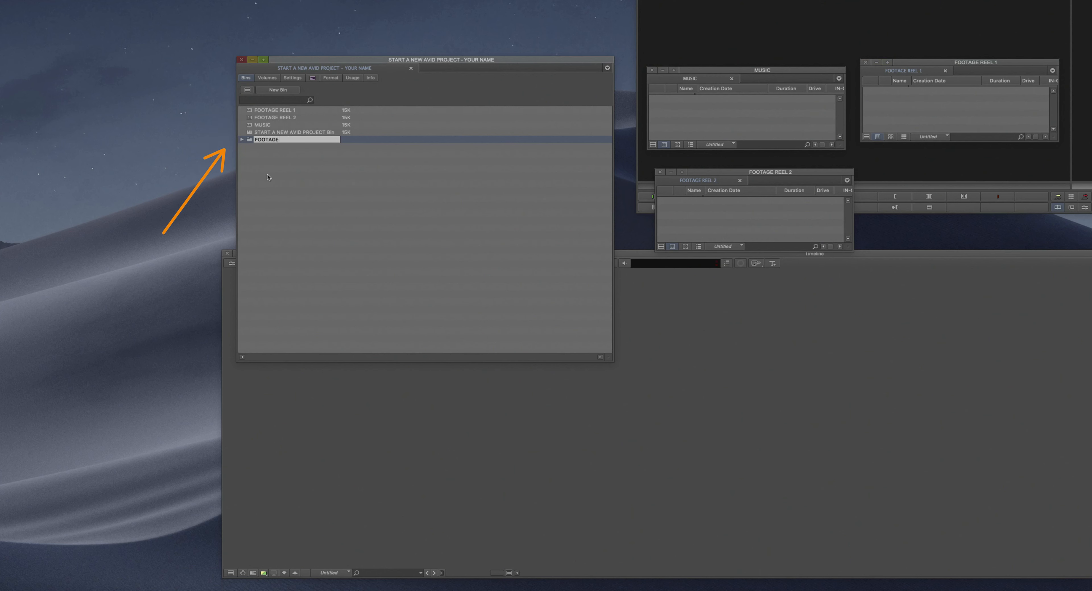
left_click(300, 169)
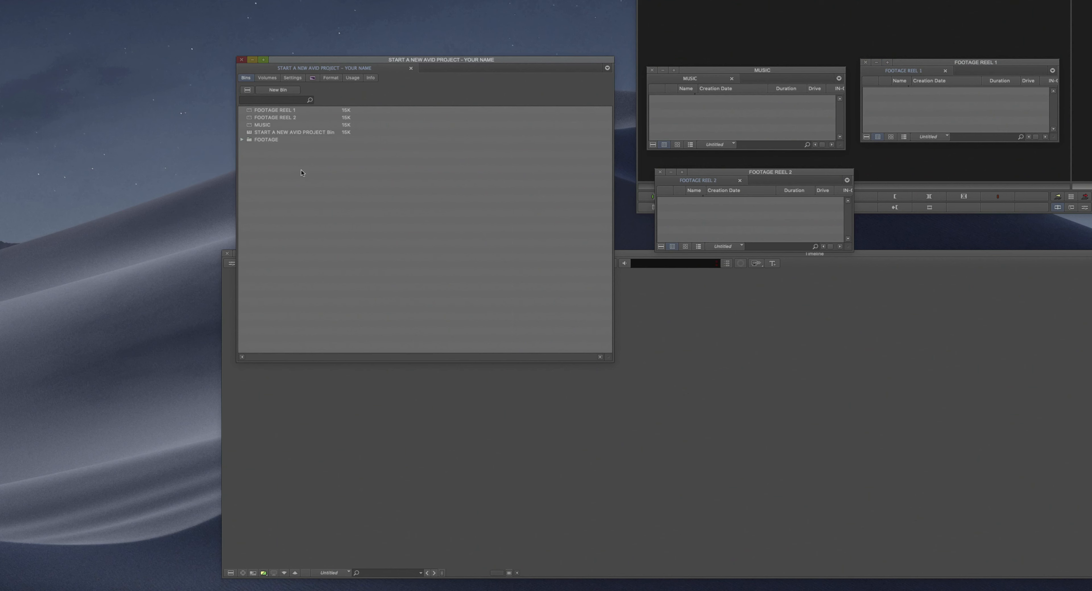
left_click_drag(248, 119, 277, 132)
left_click(242, 125)
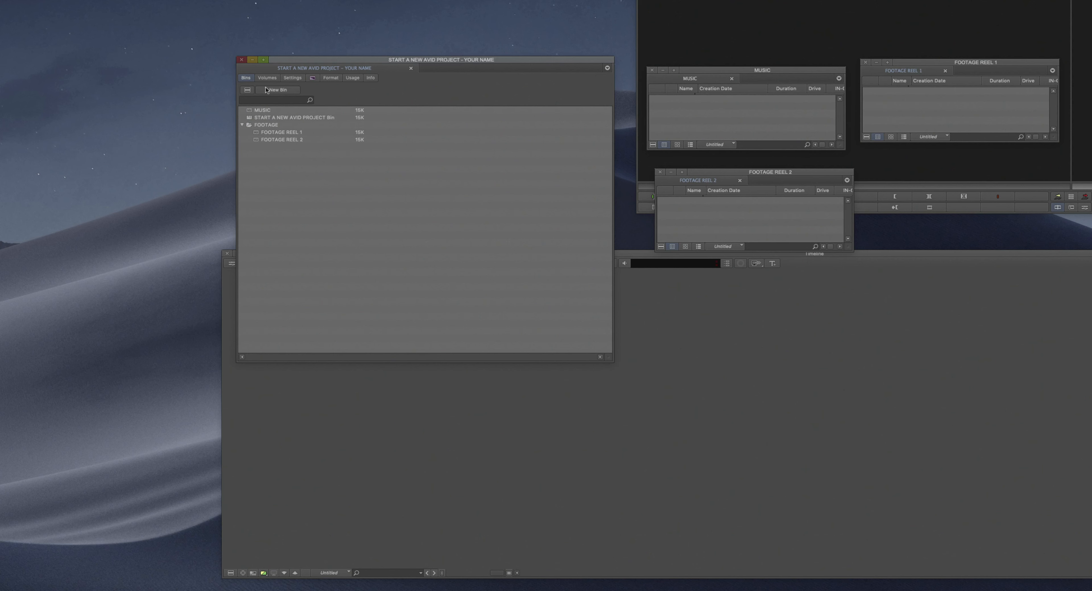
Step: Create a folder named MUSIC & GRAPHICS in the project and move the MUSIC bin into it
left_click(247, 89)
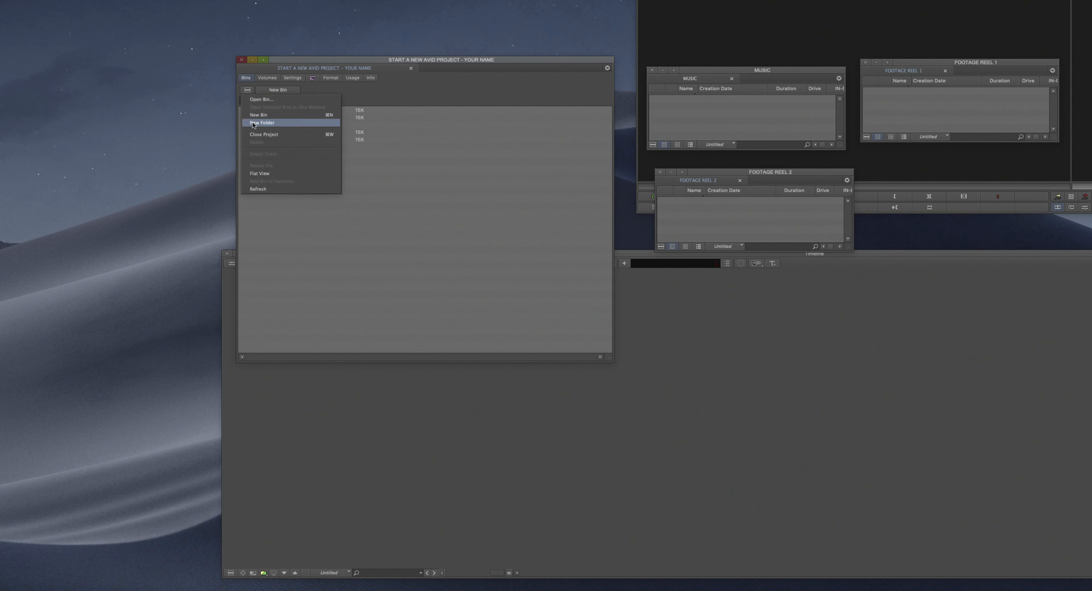
left_click(263, 125)
type("MUSIC & GRAPHICS")
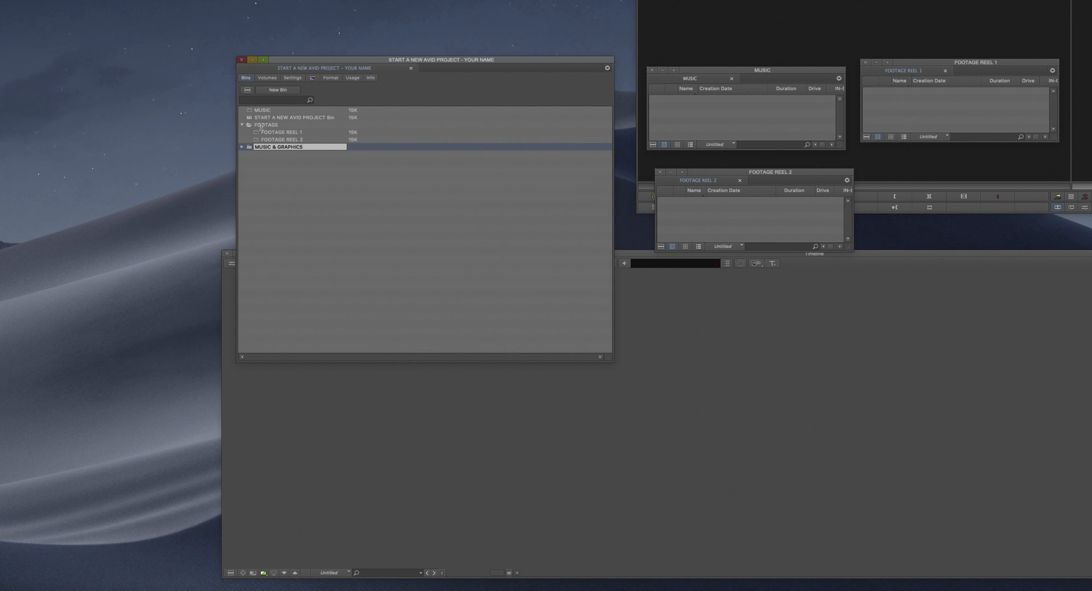
left_click(248, 151)
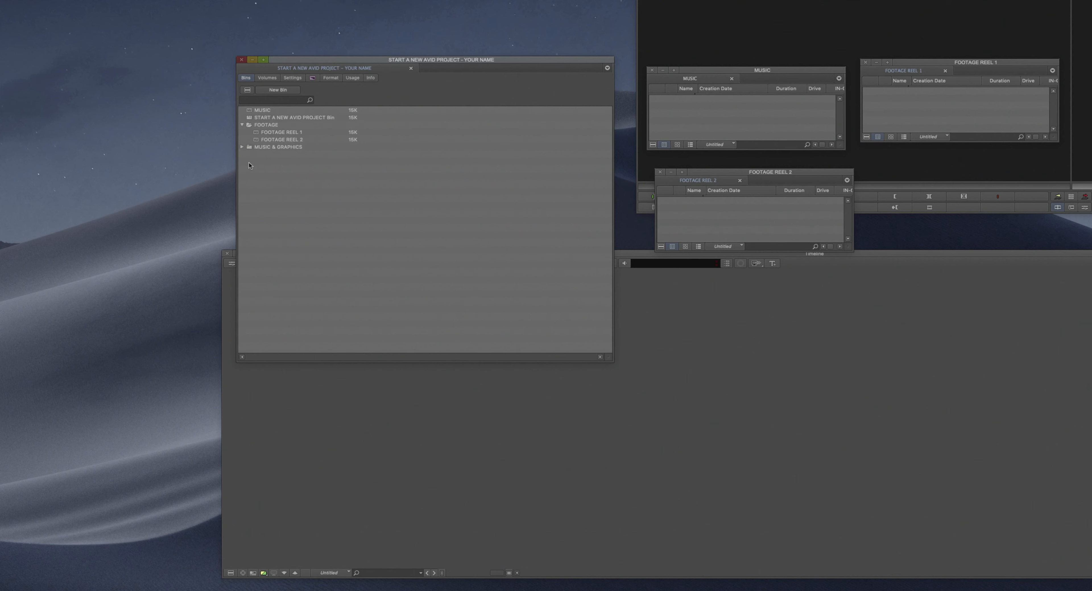
left_click_drag(249, 112, 290, 148)
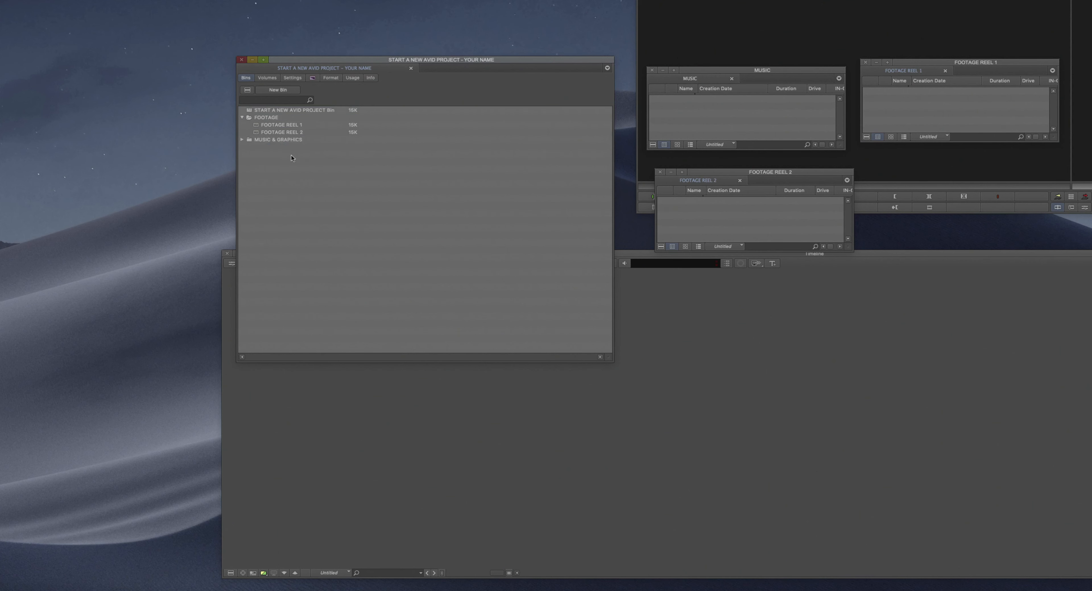
Step: Create another folder in the project and name it EDIT
left_click(247, 90)
left_click(259, 122)
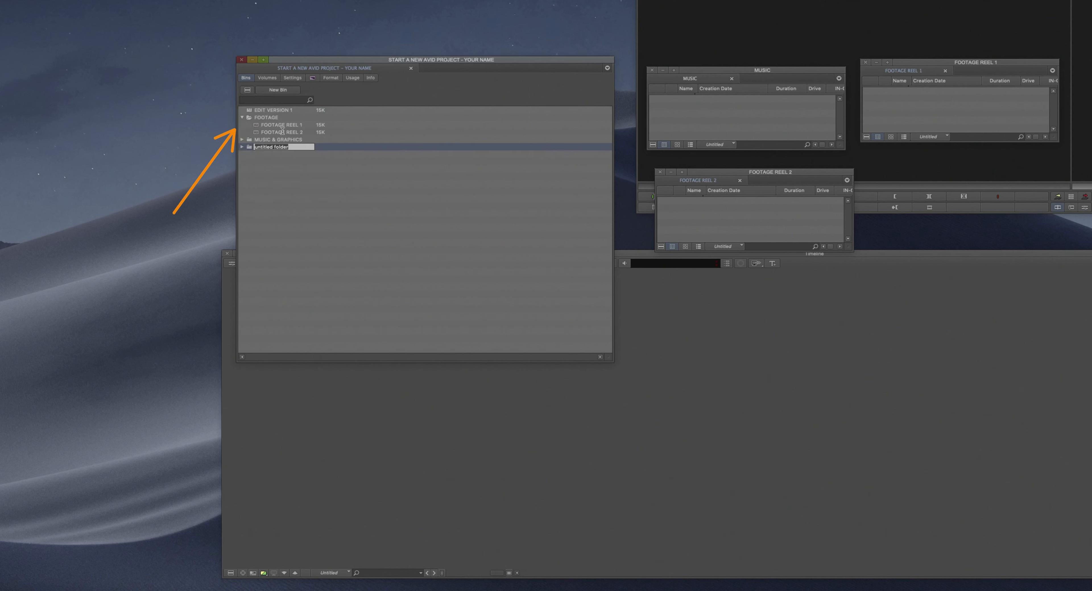
type("EDIT")
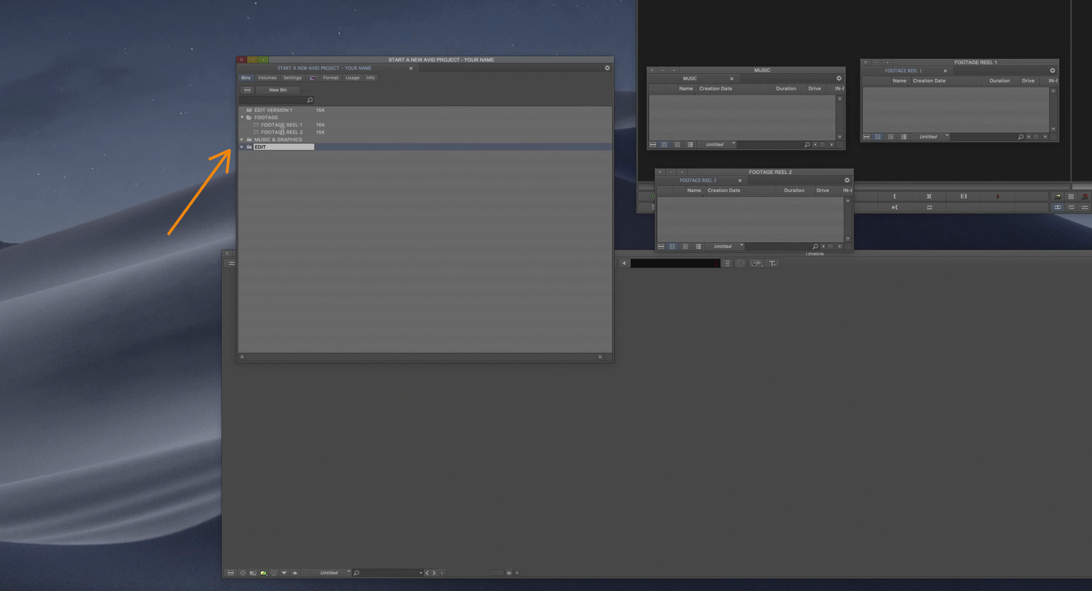
left_click(327, 220)
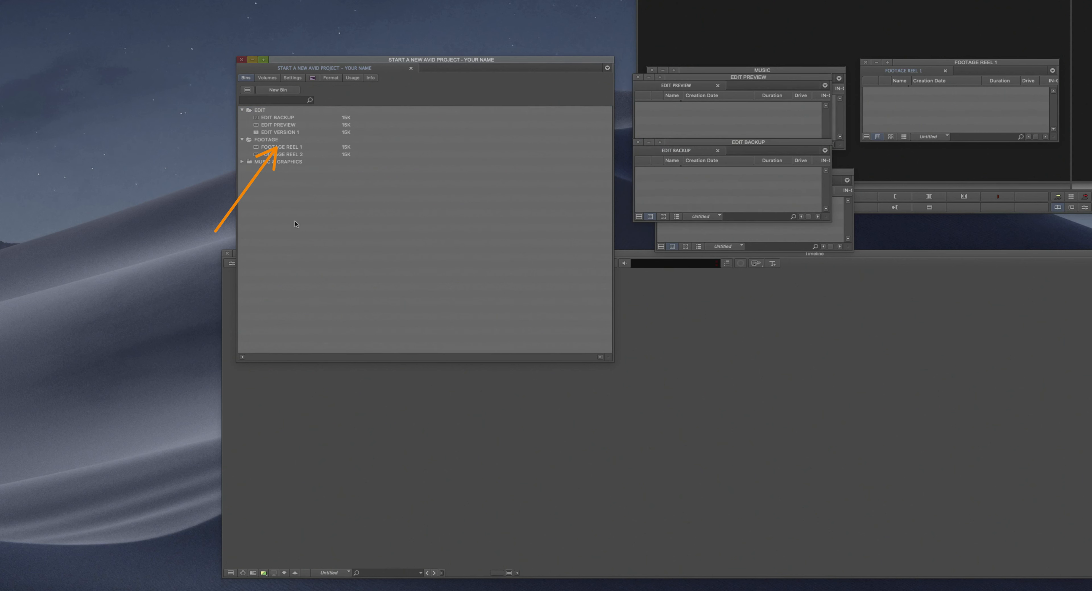
Step: Close the open EDIT PREVIEW, MUSIC, FOOTAGE REEL 1, EDIT BACKUP and FOOTAGE REEL 2 bin windows
left_click(638, 77)
left_click(652, 70)
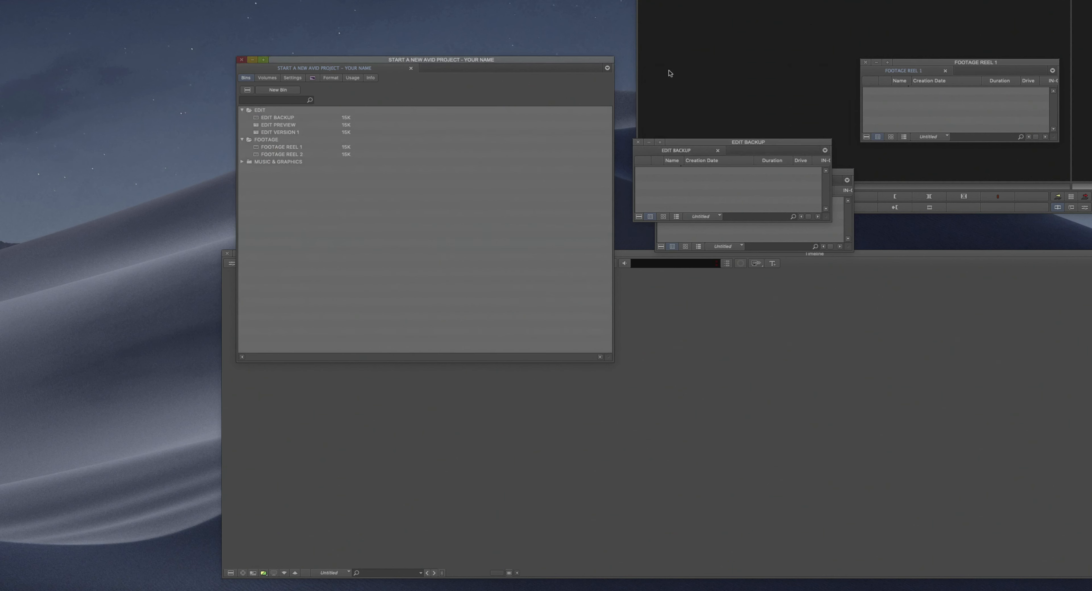
left_click(866, 63)
left_click(638, 142)
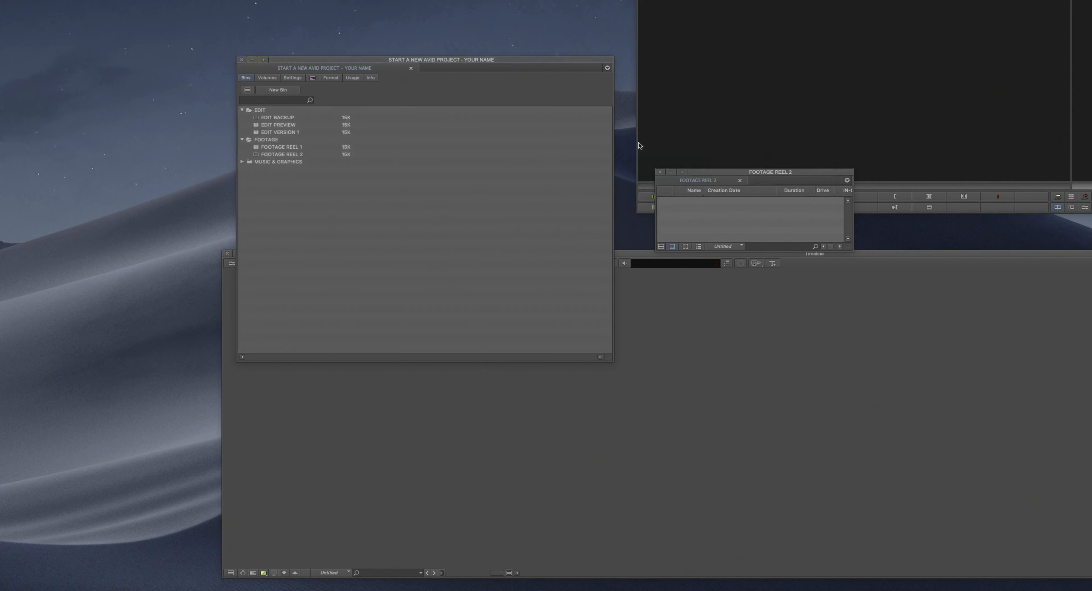
left_click(662, 173)
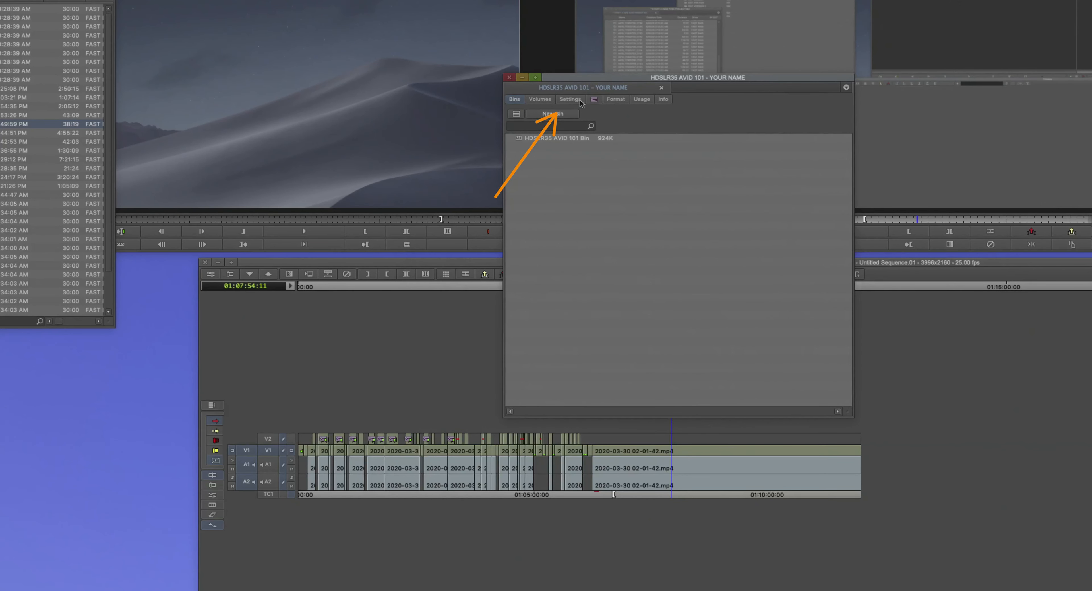
Step: Open the Media Creation settings of the HDSLR35 AVID 101 project
left_click(575, 99)
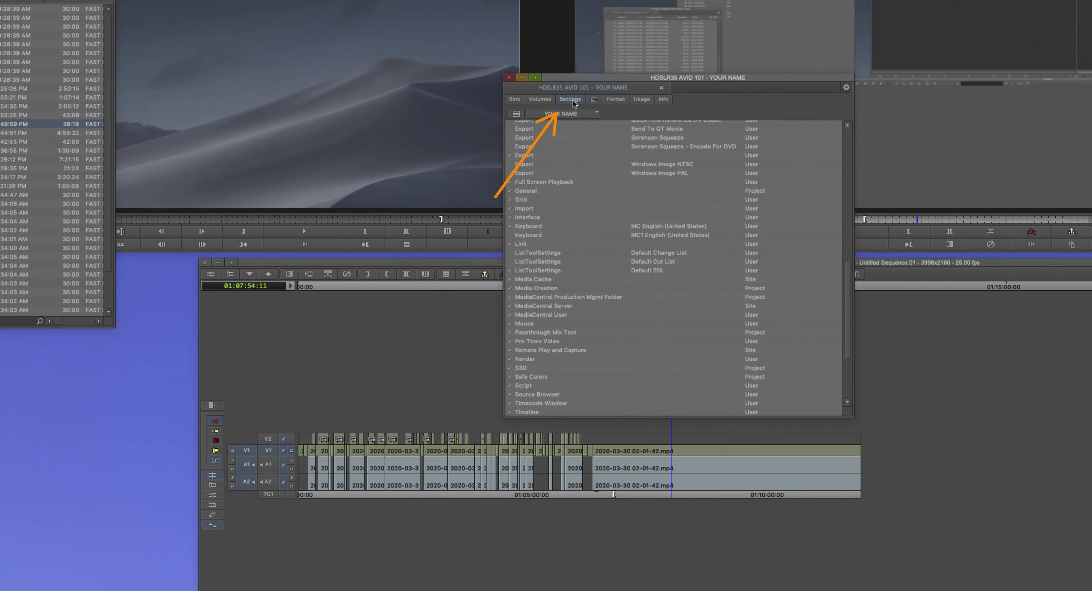
mouse_move(849, 301)
left_mouse_down()
mouse_move(840, 331)
mouse_move(843, 318)
left_mouse_up()
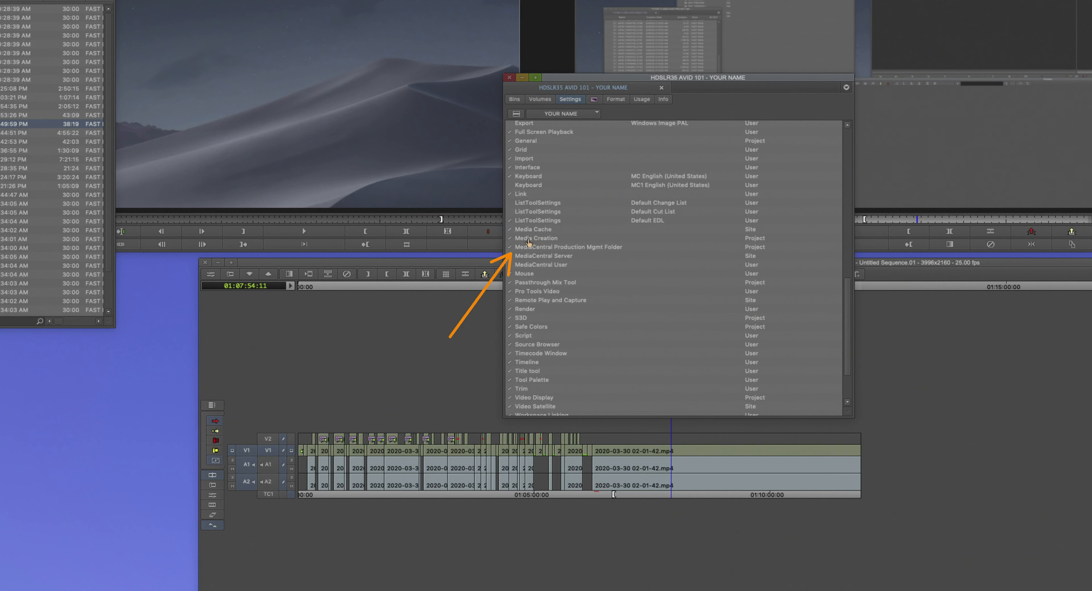
left_click(523, 240)
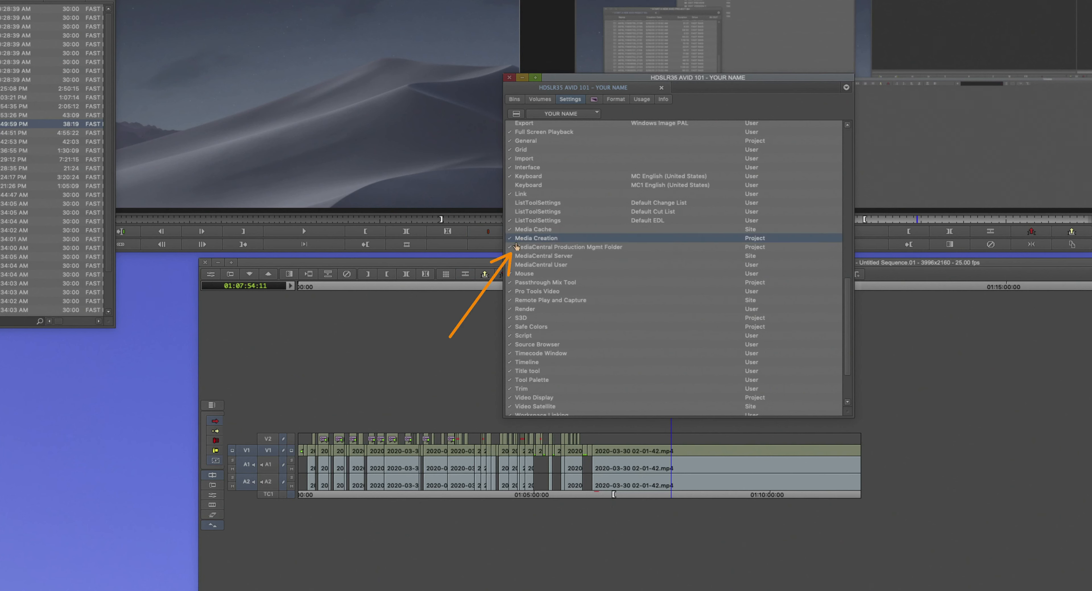
double_click(519, 240)
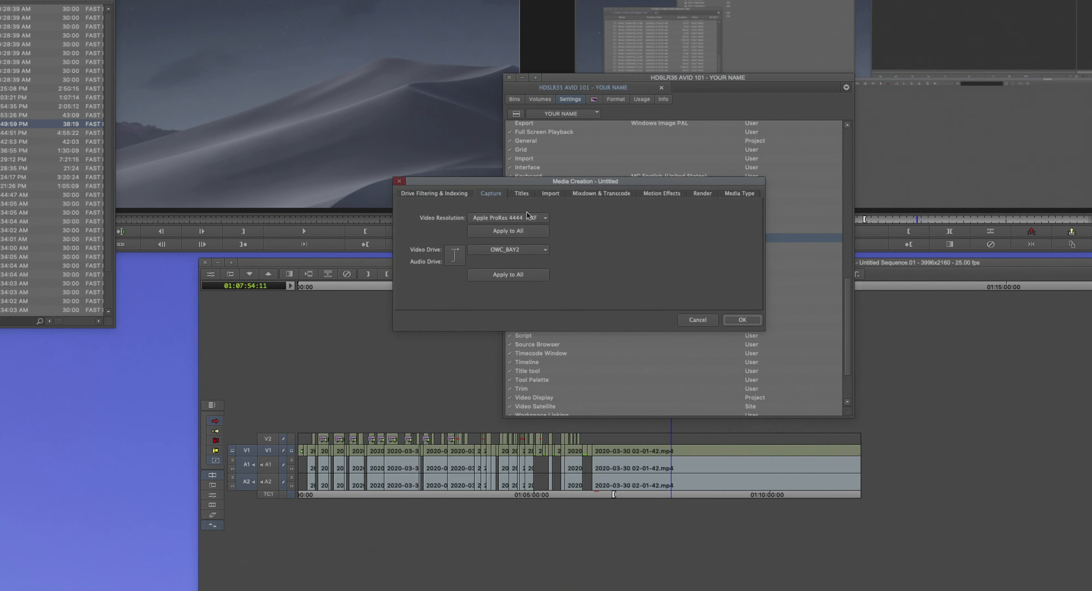
Step: Review the media creation options for Titles, Import, Mixdown & Transcode, Render and Media Type
left_click(528, 191)
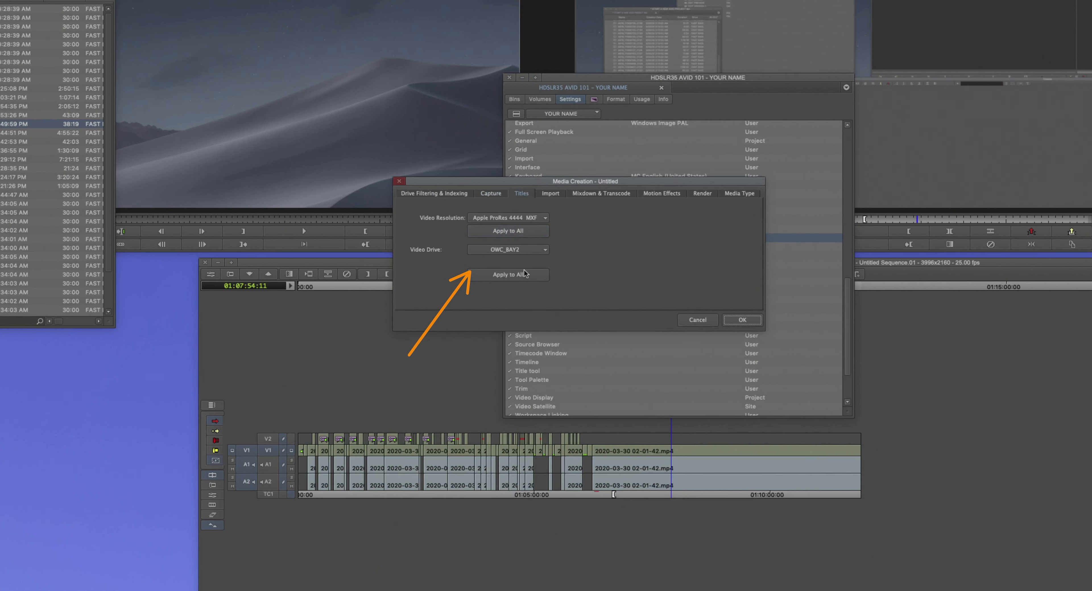
left_click(554, 194)
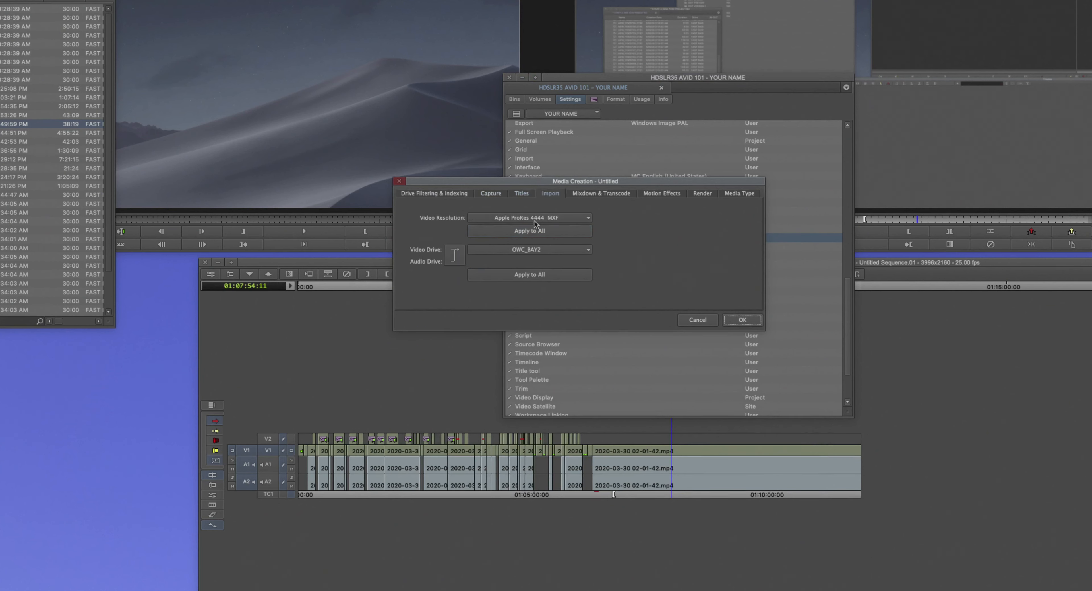
left_click(617, 197)
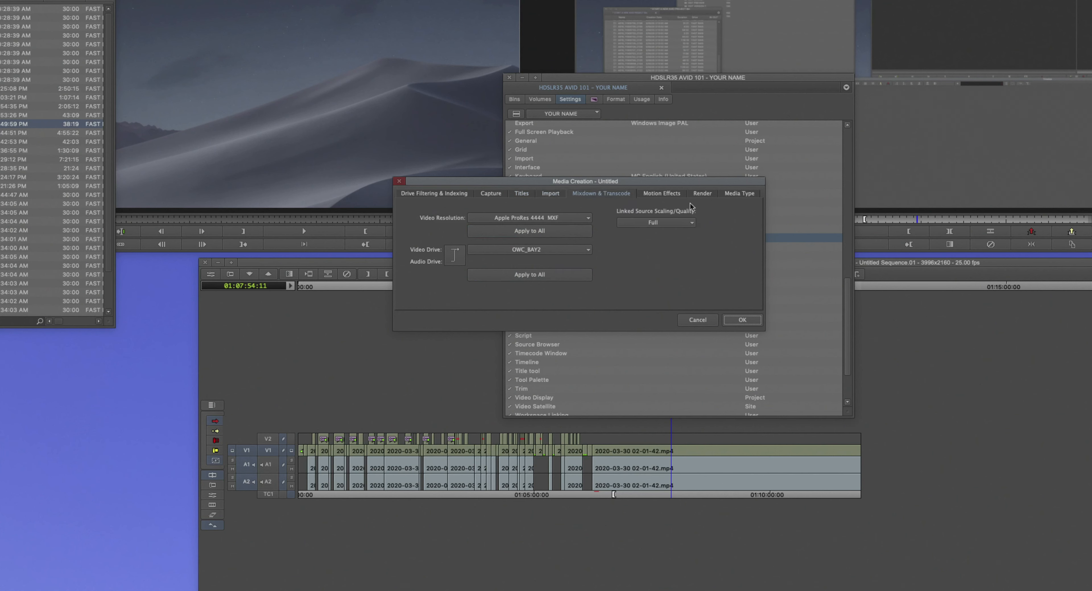
left_click(703, 195)
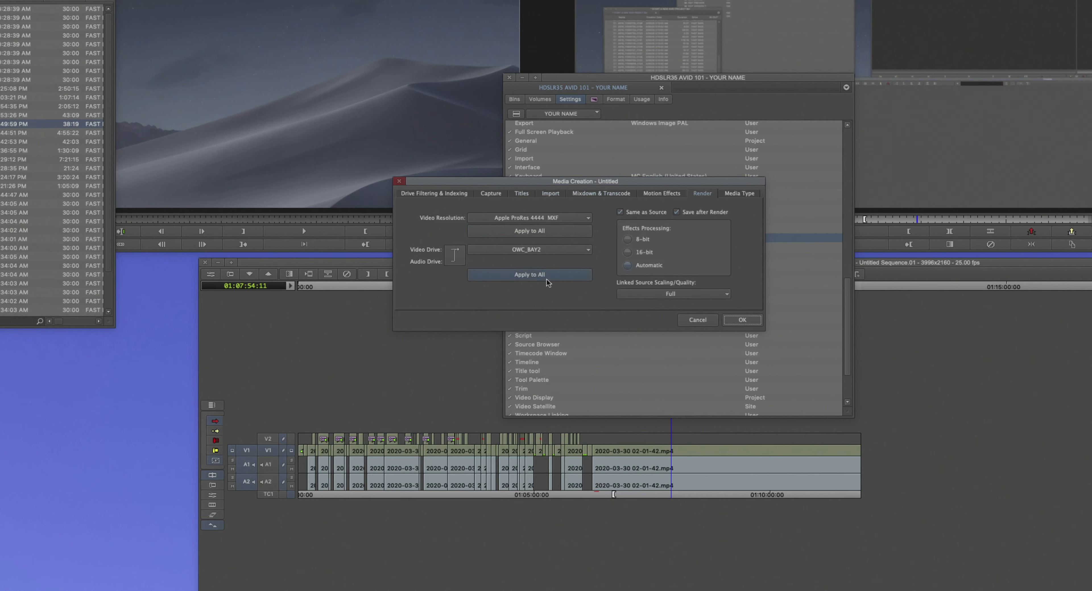
left_click(740, 195)
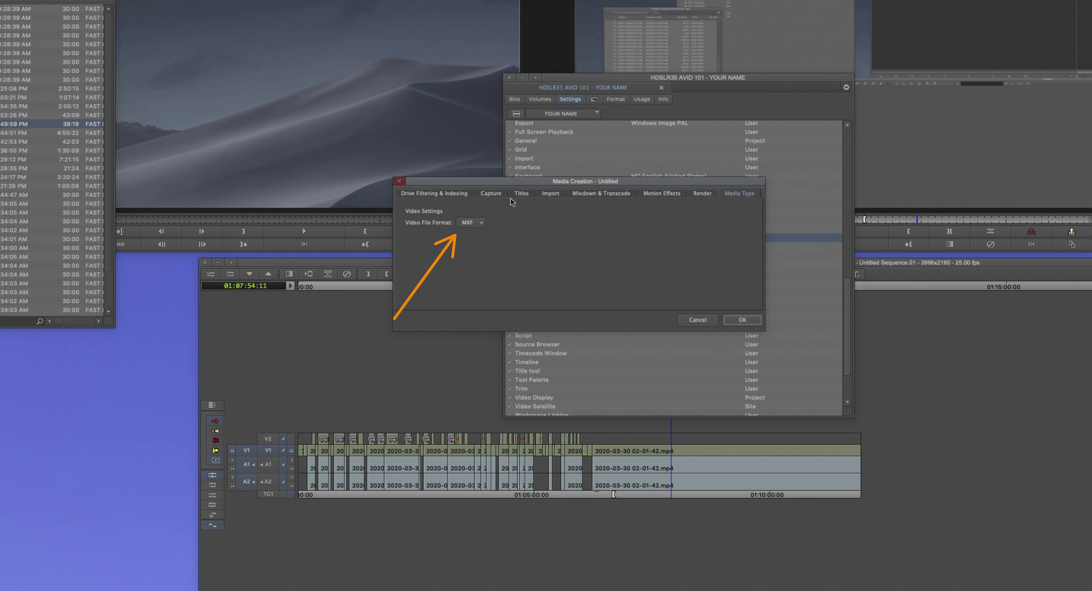
Step: Set the Import video resolution to Apple ProRes 4444 MXF, apply it to all categories, and check Mixdown & Transcode and Motion Effects
left_click(549, 194)
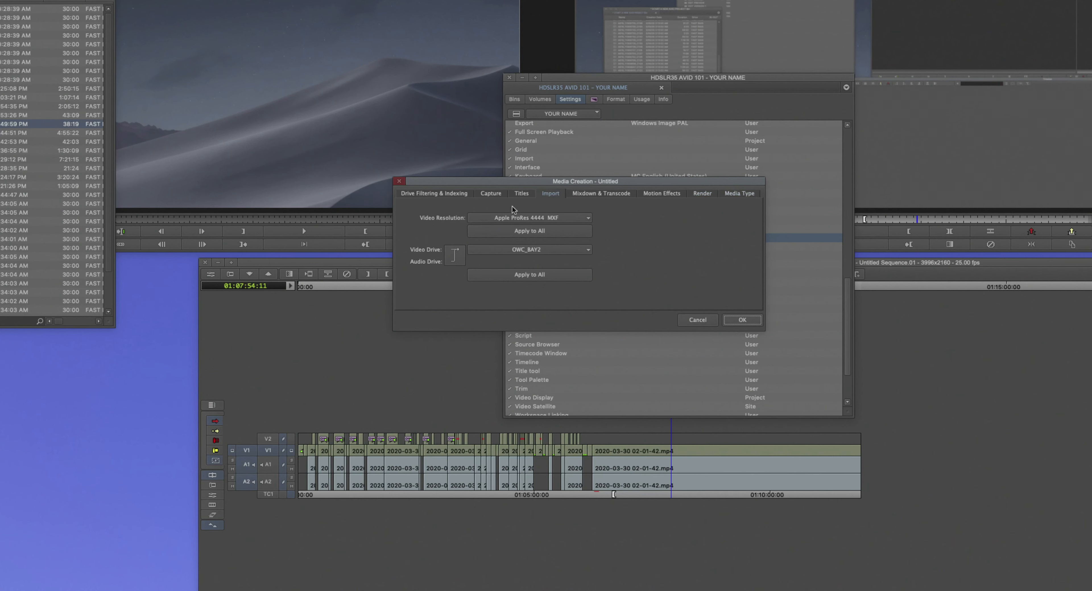
left_click(531, 217)
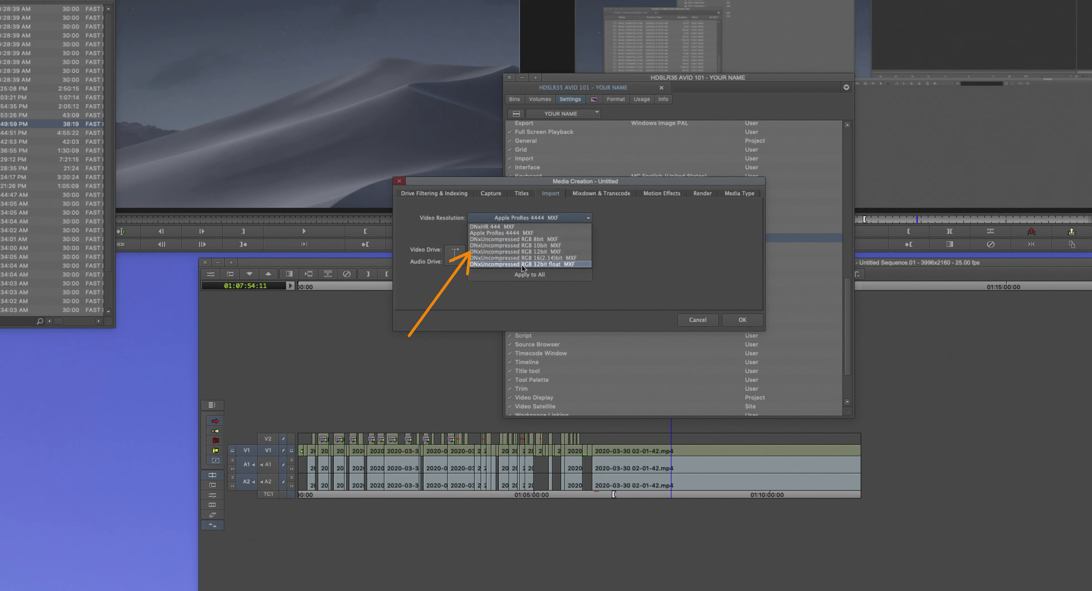
left_click(521, 238)
left_click(520, 218)
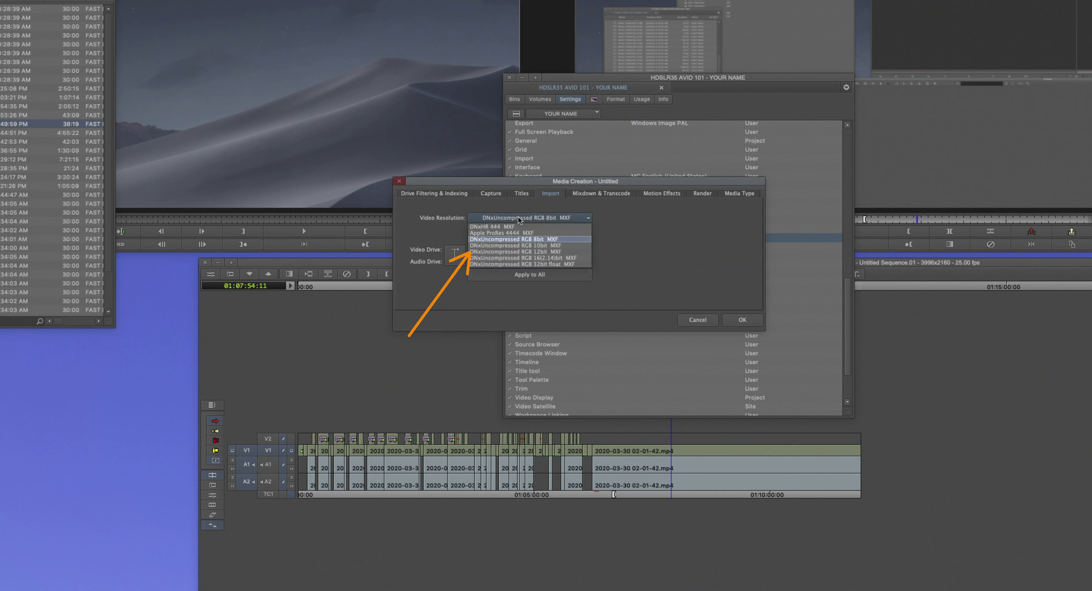
left_click(516, 233)
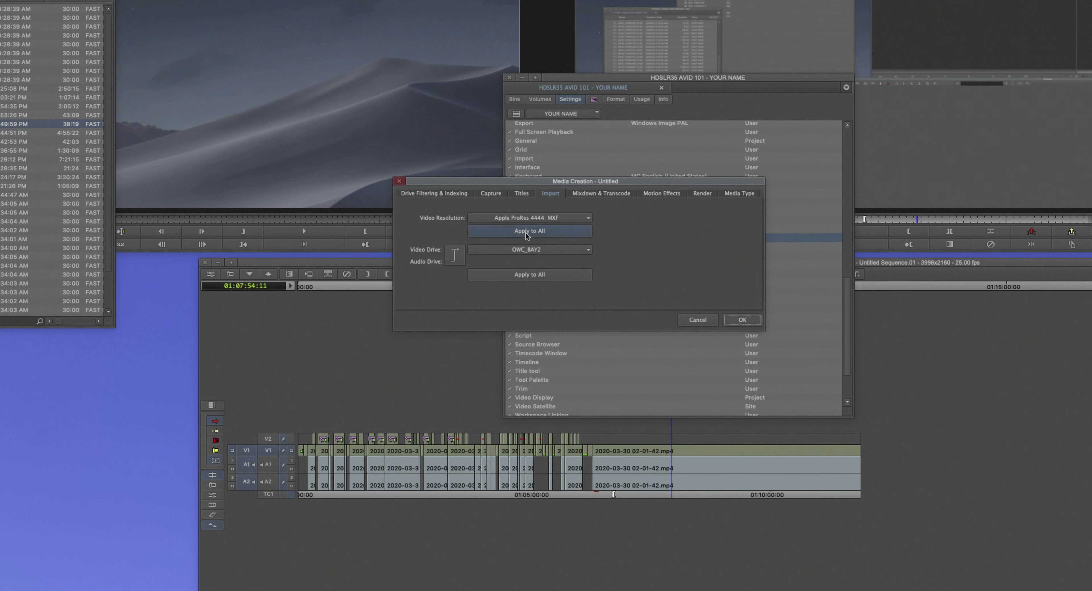
left_click(538, 233)
left_click(592, 194)
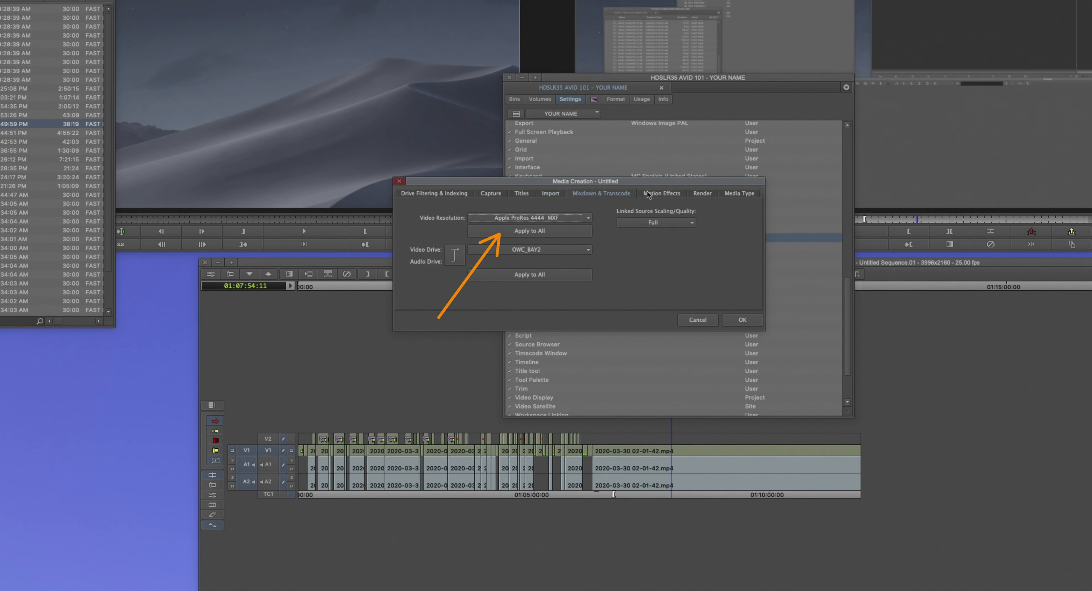
left_click(653, 196)
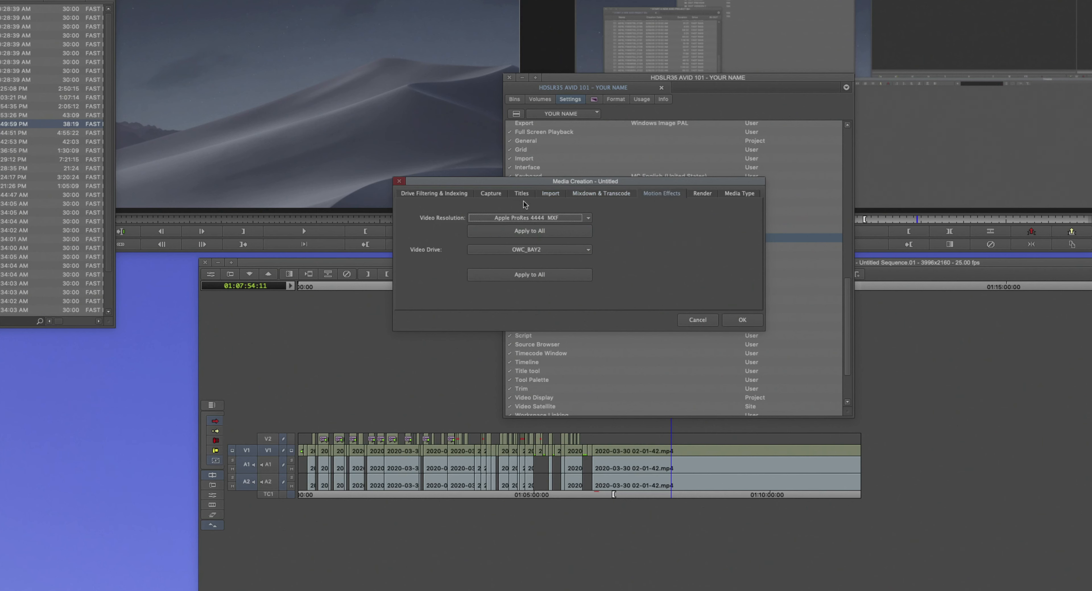
Step: Split the Import drive setting so that video and audio each have their own drive selection
left_click(550, 196)
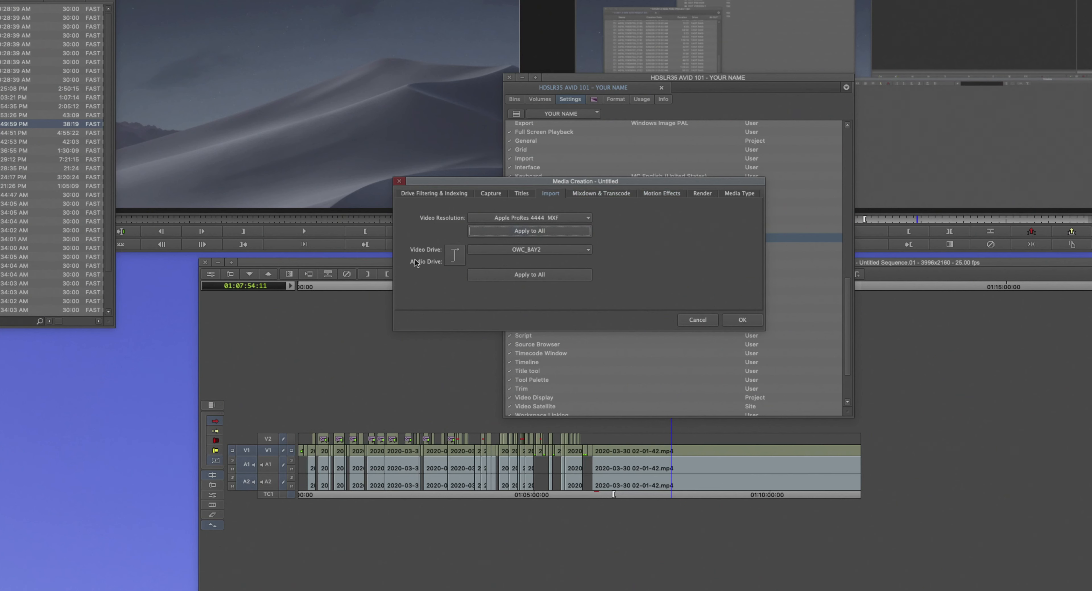
left_click(456, 259)
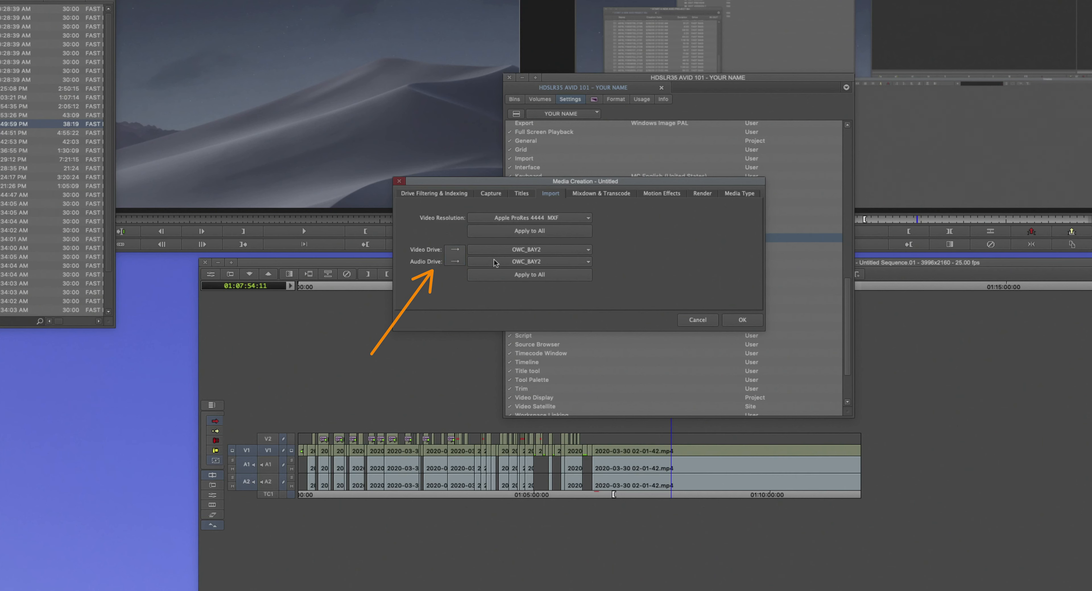
Step: Set the separate Import audio drive to FAST RAID
left_click(505, 264)
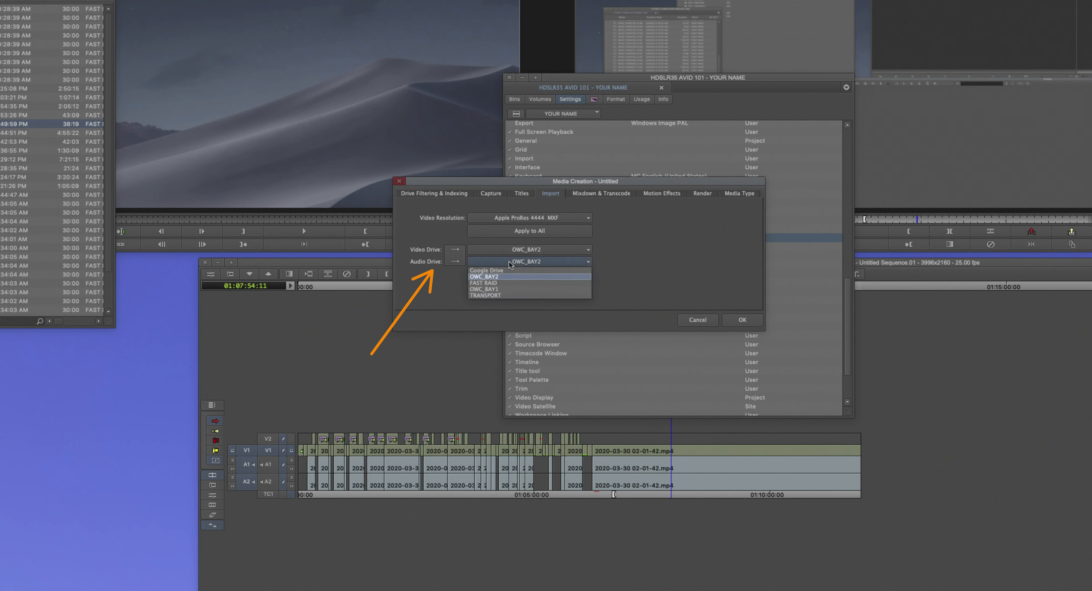
left_click(506, 282)
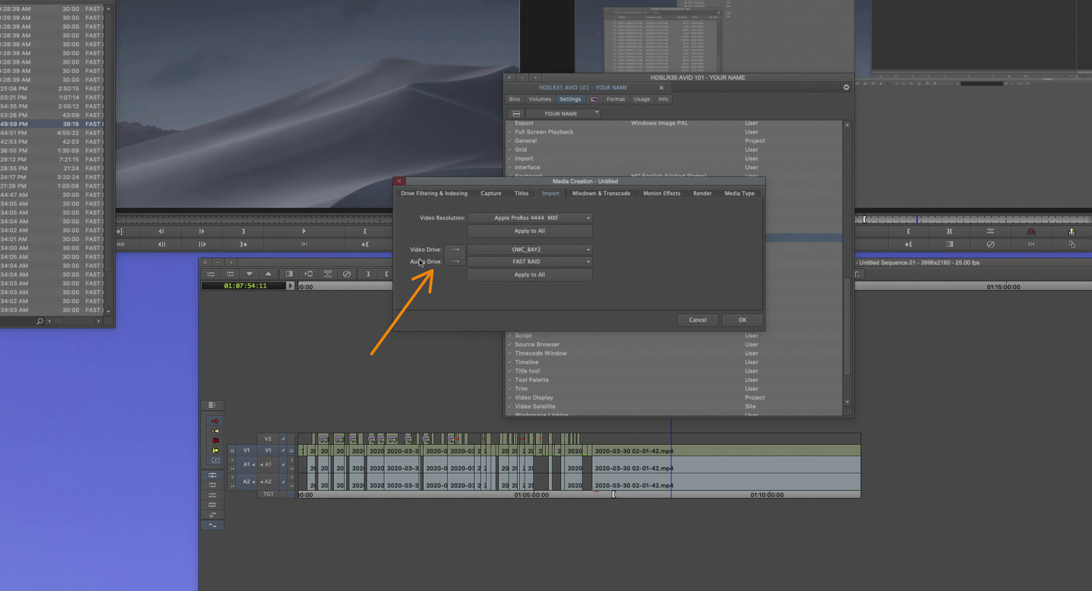
Step: Rejoin the Import video and audio drives on OWC_BAY2, apply the drive to all categories, and check Mixdown & Transcode and Render
left_click(455, 259)
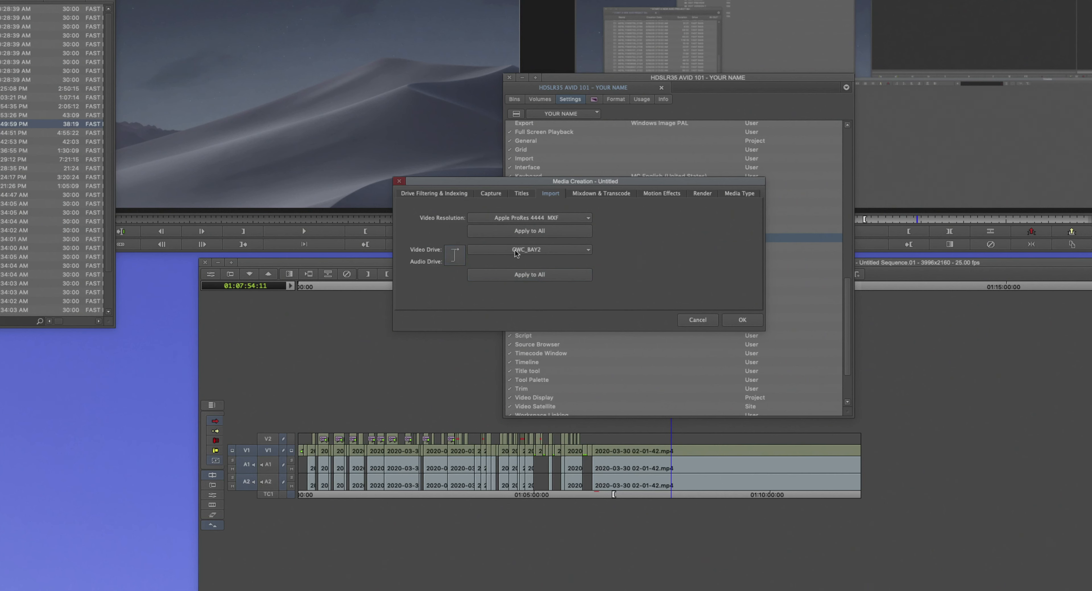
left_click(515, 274)
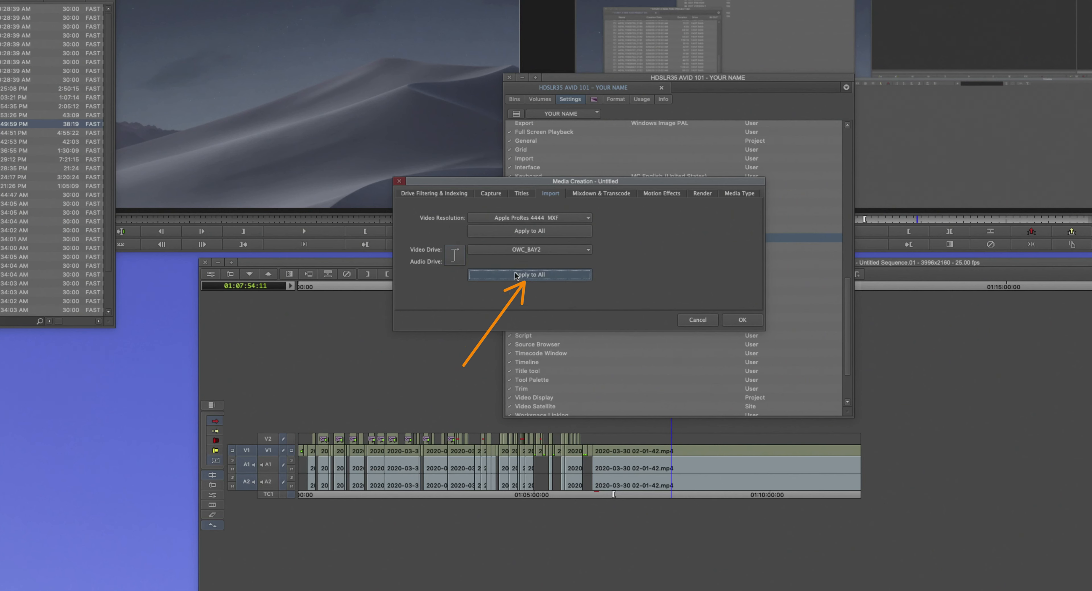
left_click(594, 194)
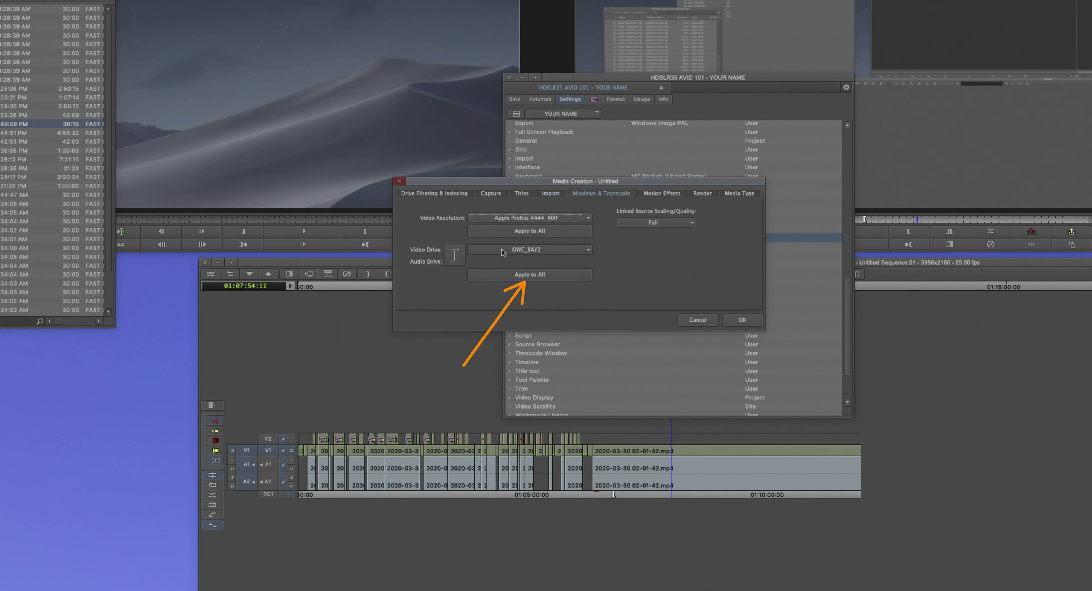
left_click(701, 194)
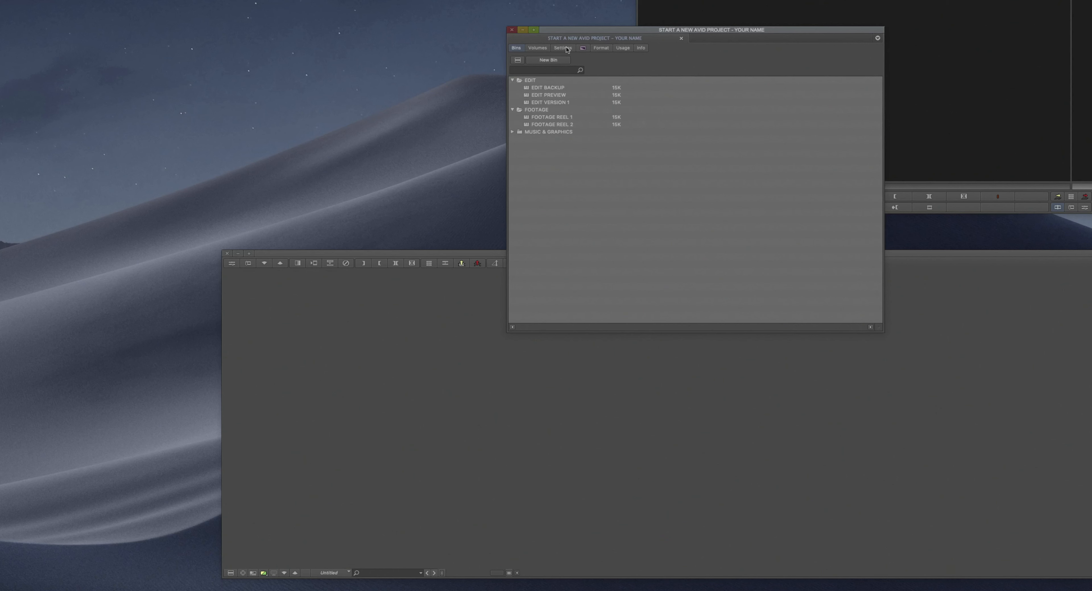
Step: Open the project's MC English (United States) Keyboard settings, move the keyboard map aside, and open the Command Palette
left_click(563, 48)
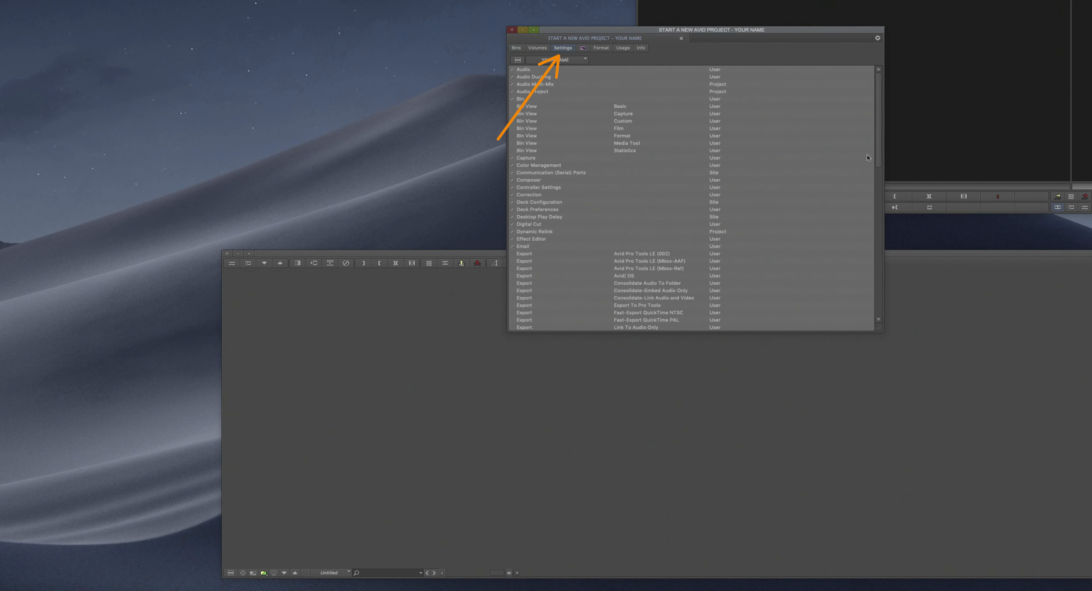
left_click_drag(884, 140, 863, 242)
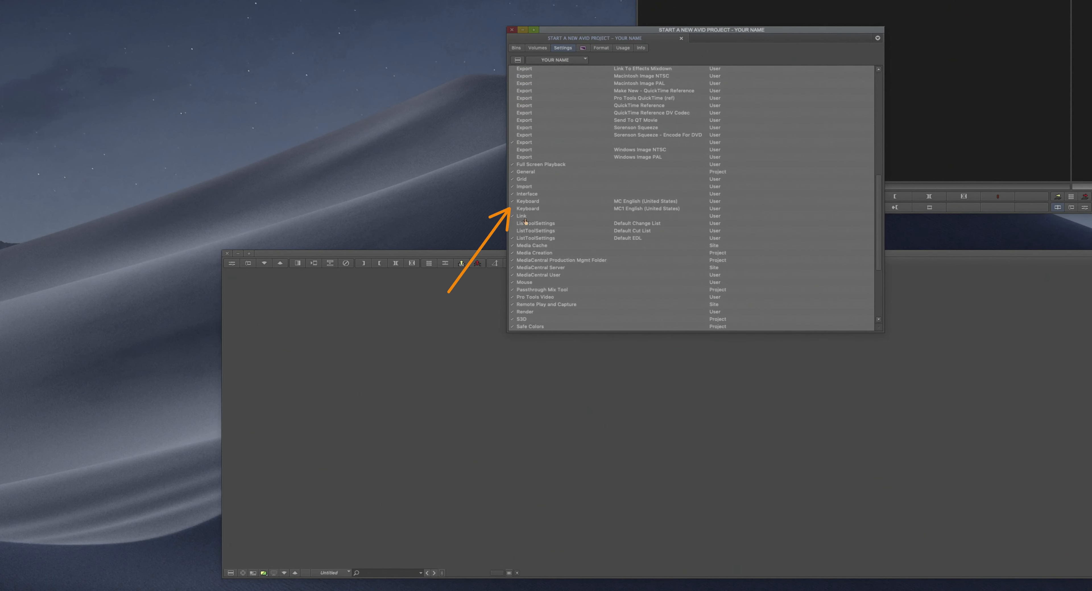
left_click(539, 201)
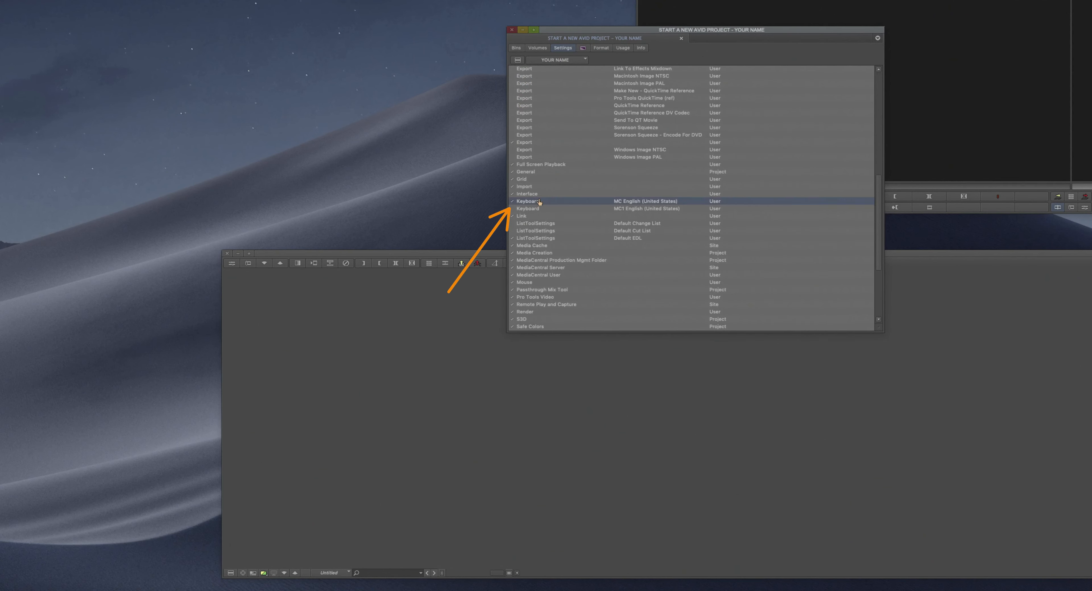
double_click(517, 203)
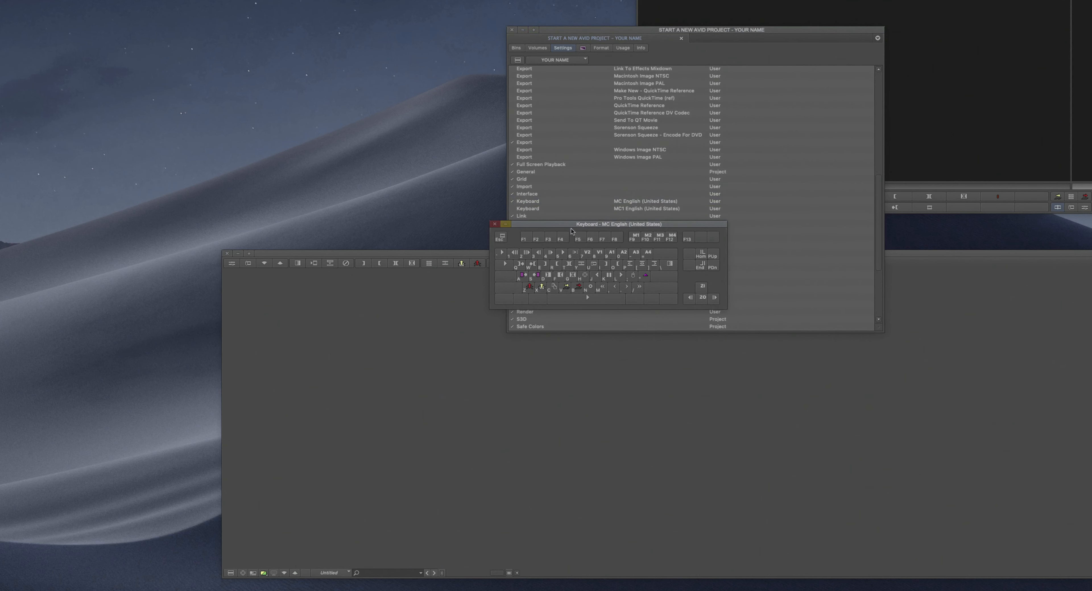
left_click_drag(569, 229, 513, 211)
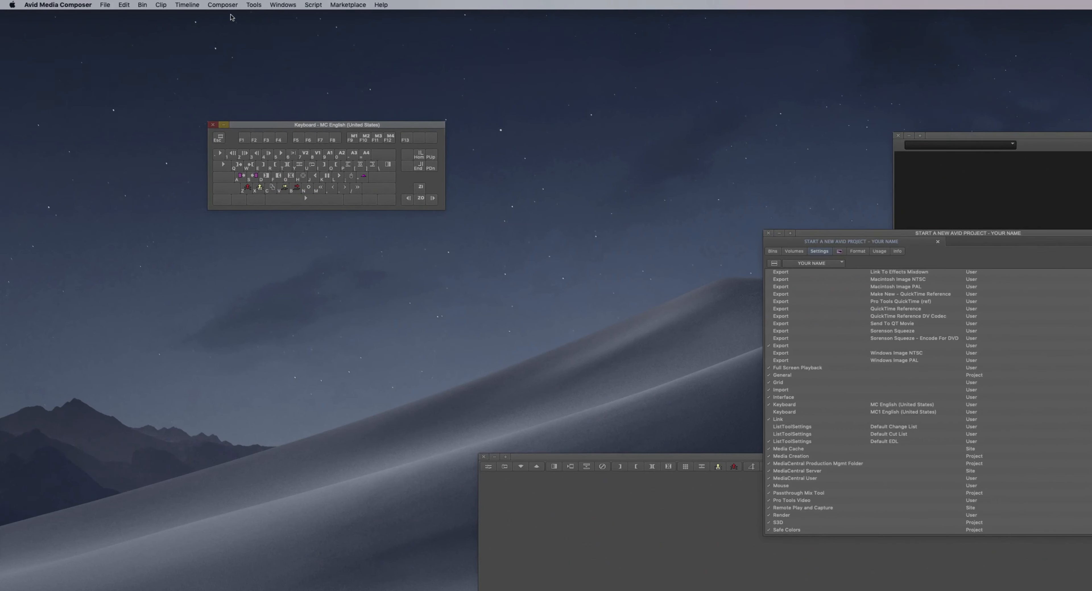
left_click(256, 5)
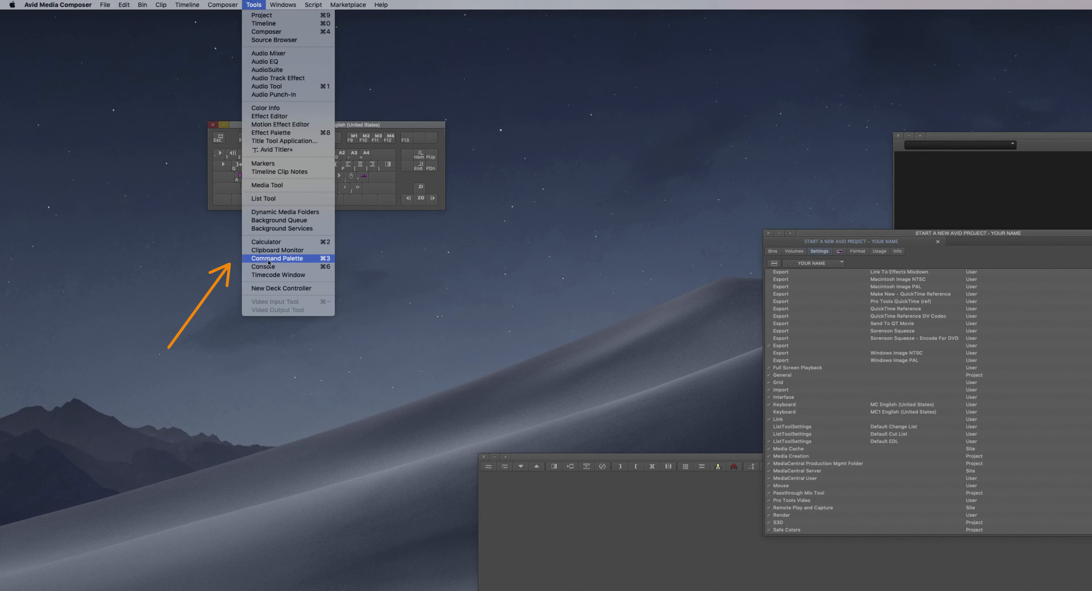
left_click(277, 258)
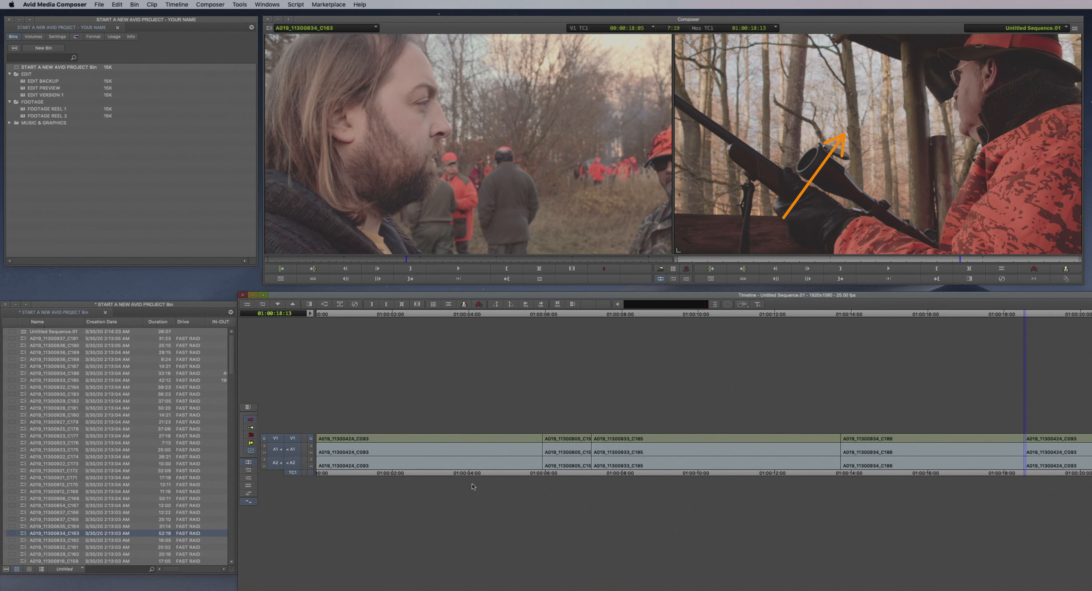
Step: Scrub the Untitled Sequence.01 playhead to 01:00:12:00 and try out mapped editing commands on the timeline
left_click_drag(474, 487, 775, 484)
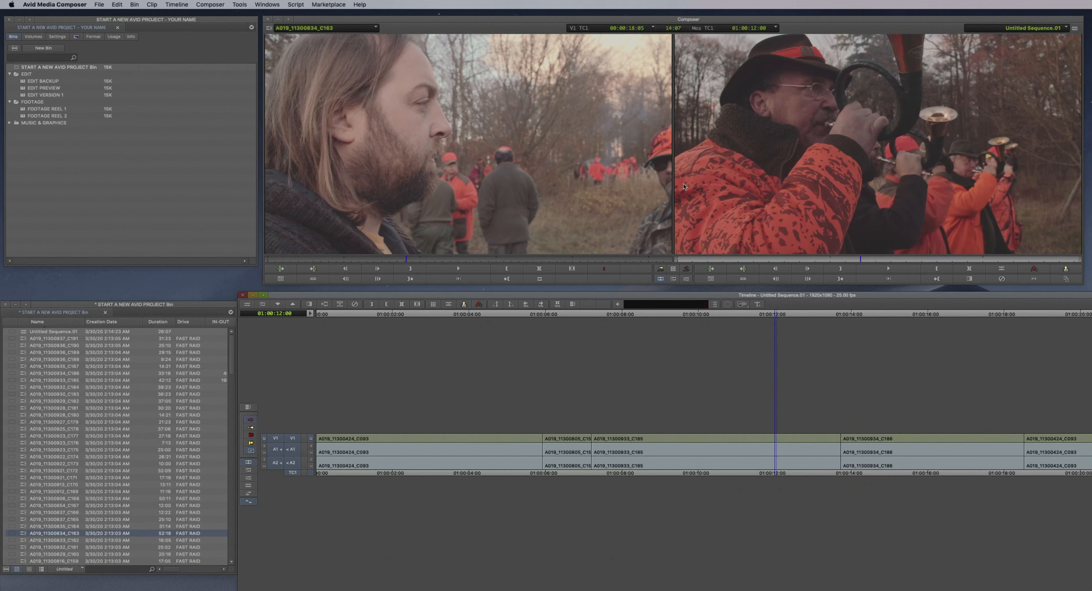
key("y")
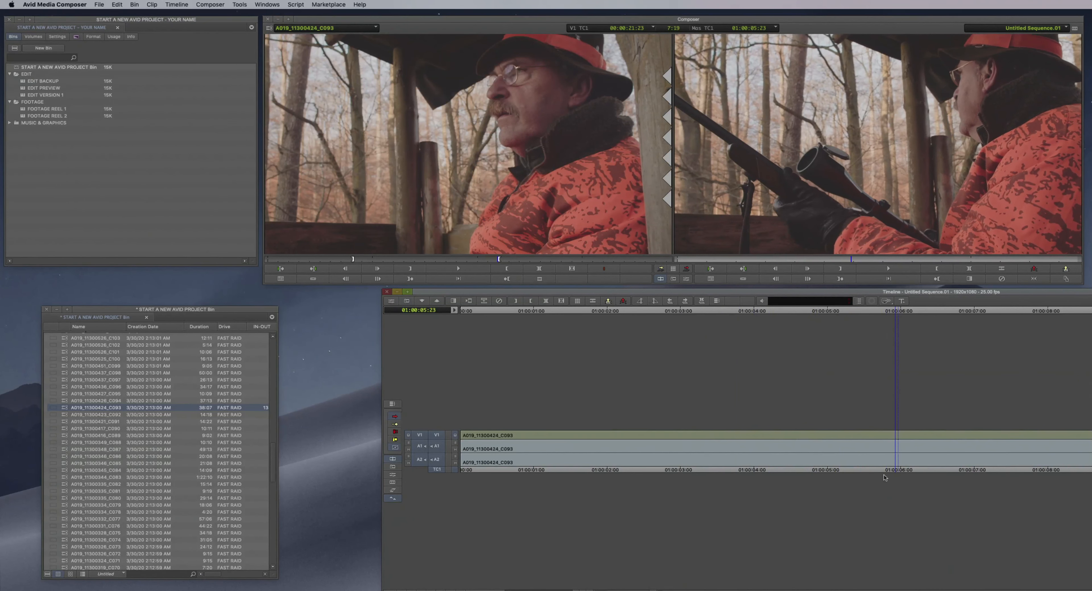
key("h")
mouse_move(866, 380)
left_mouse_down()
mouse_move(1091, 509)
mouse_move(1091, 520)
left_mouse_up()
left_click_drag(969, 450, 1036, 449)
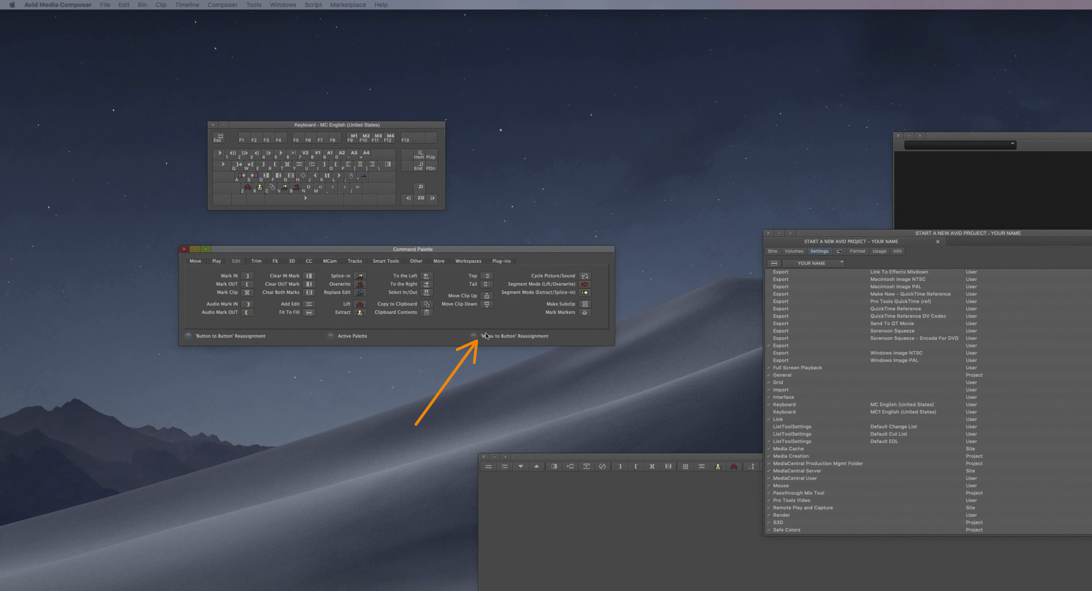
Step: Enable 'Menu to Button' Reassignment and assign the timeline's Zoom In command to the up-arrow key on the keyboard map
left_click(474, 336)
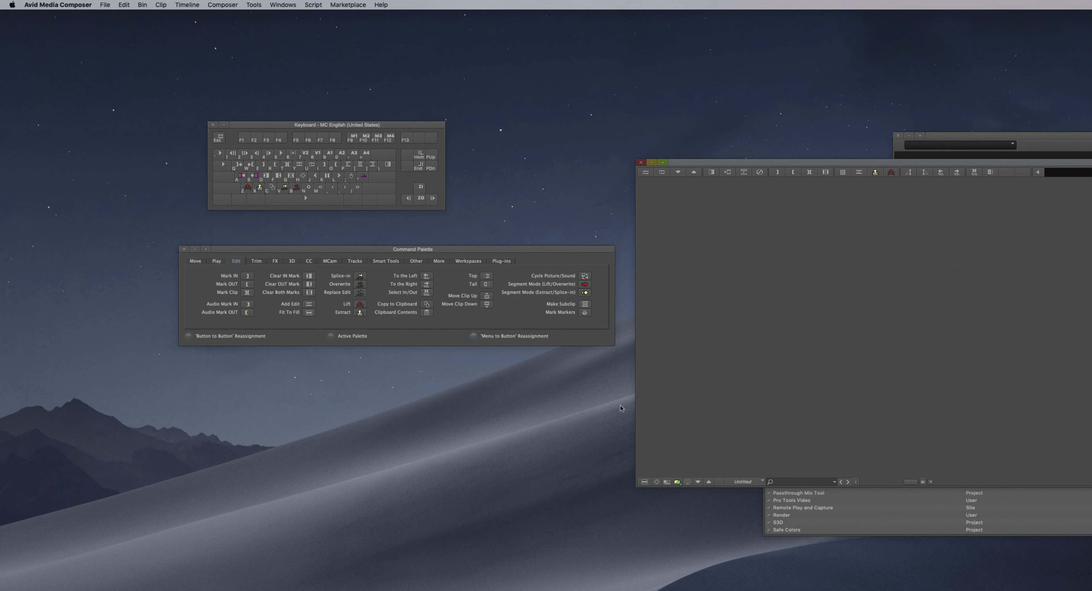
left_click(644, 482)
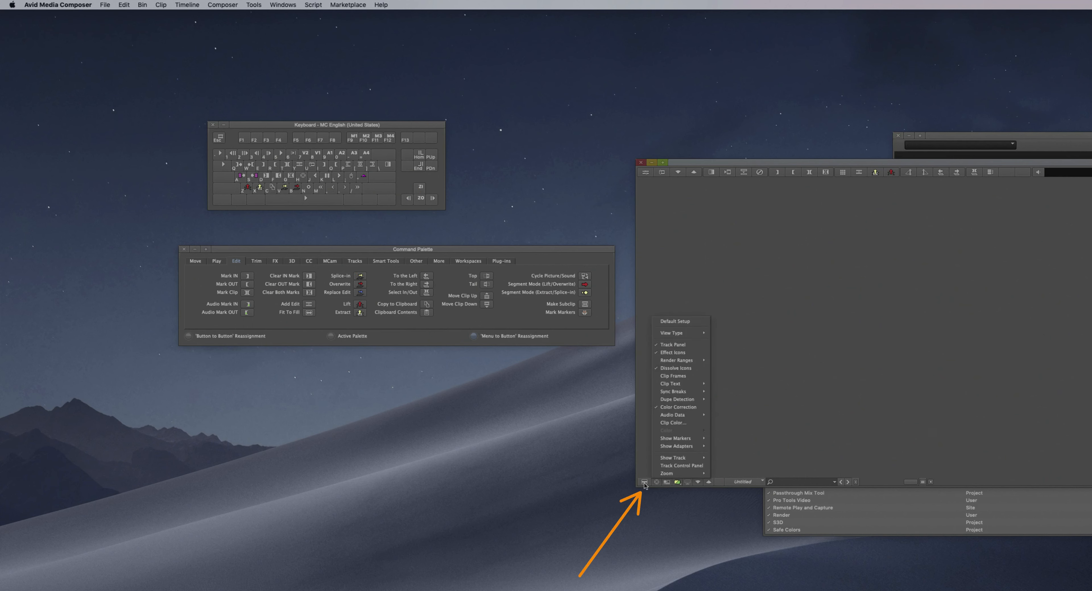
mouse_move(700, 473)
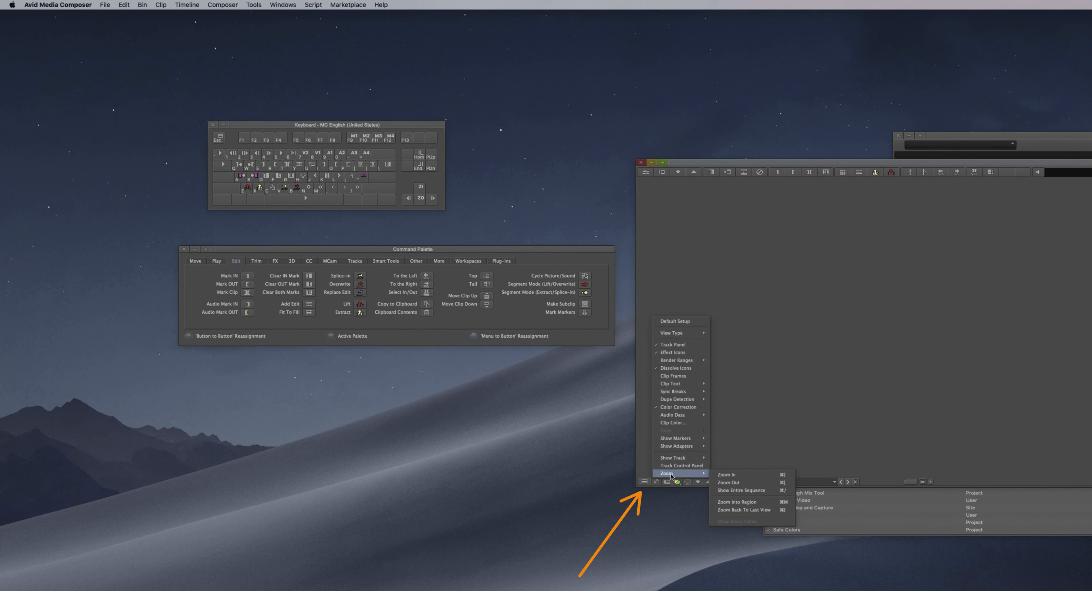
left_click(725, 474)
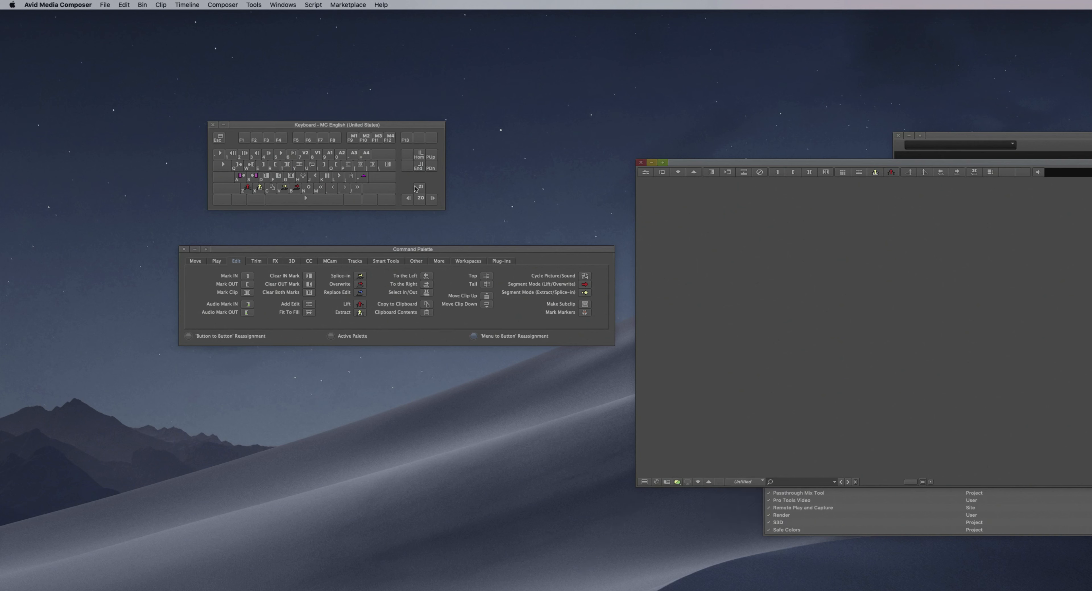
Step: Assign the timeline's Zoom Out command to the down-arrow key and switch the Command Palette to 'Button to Button' Reassignment
left_click(421, 198)
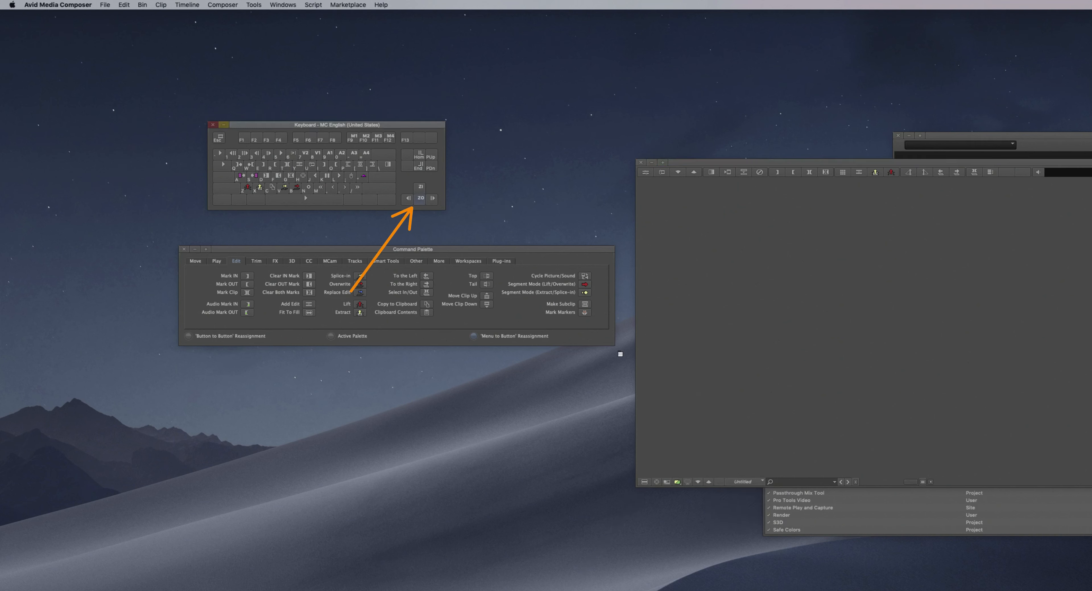
left_click(644, 482)
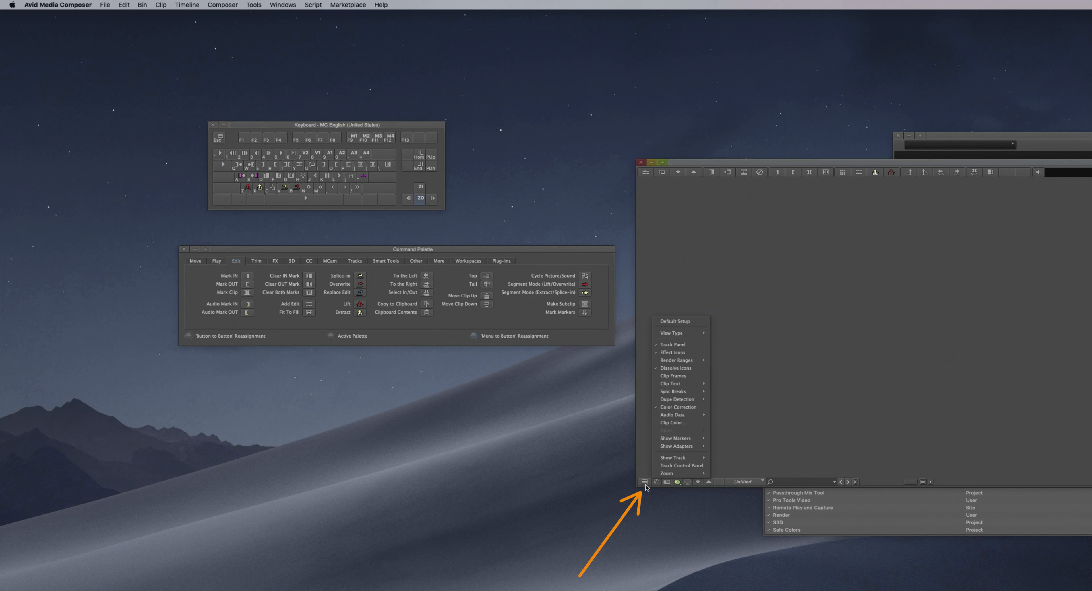
mouse_move(675, 474)
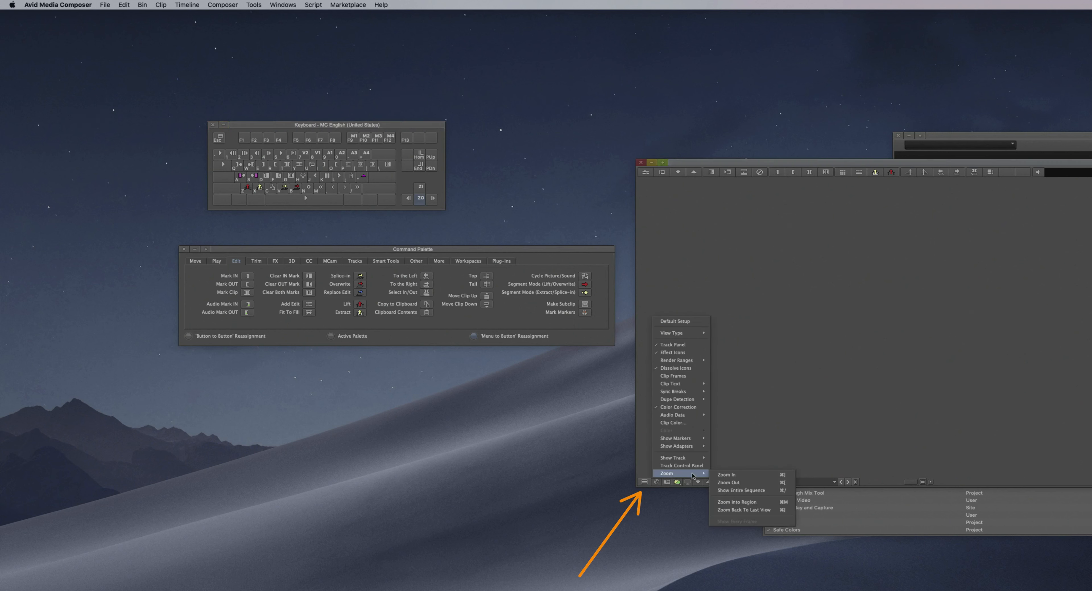
left_click(730, 483)
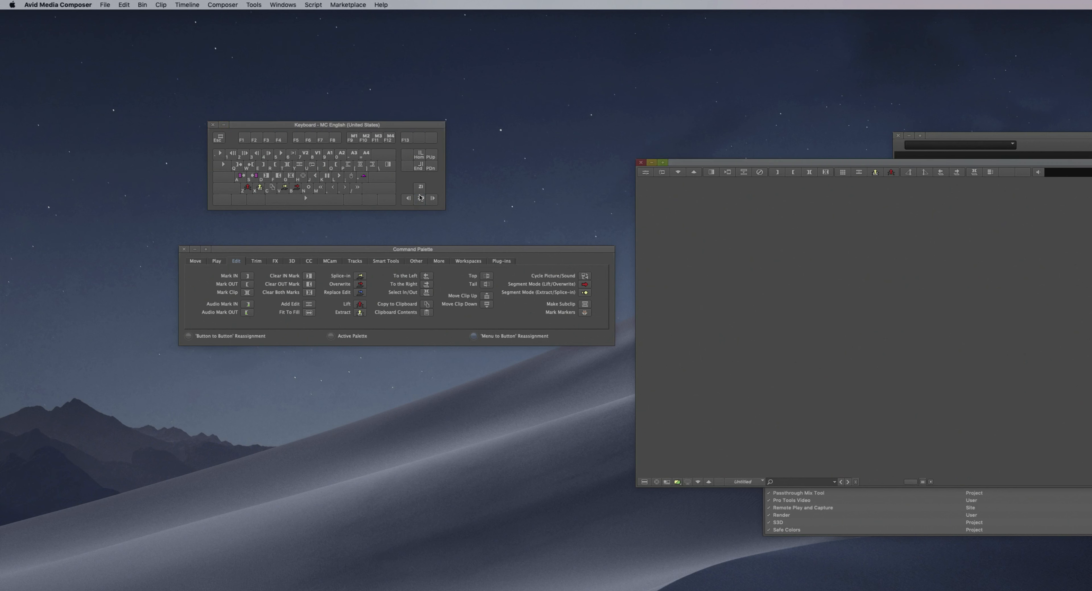
left_click(188, 336)
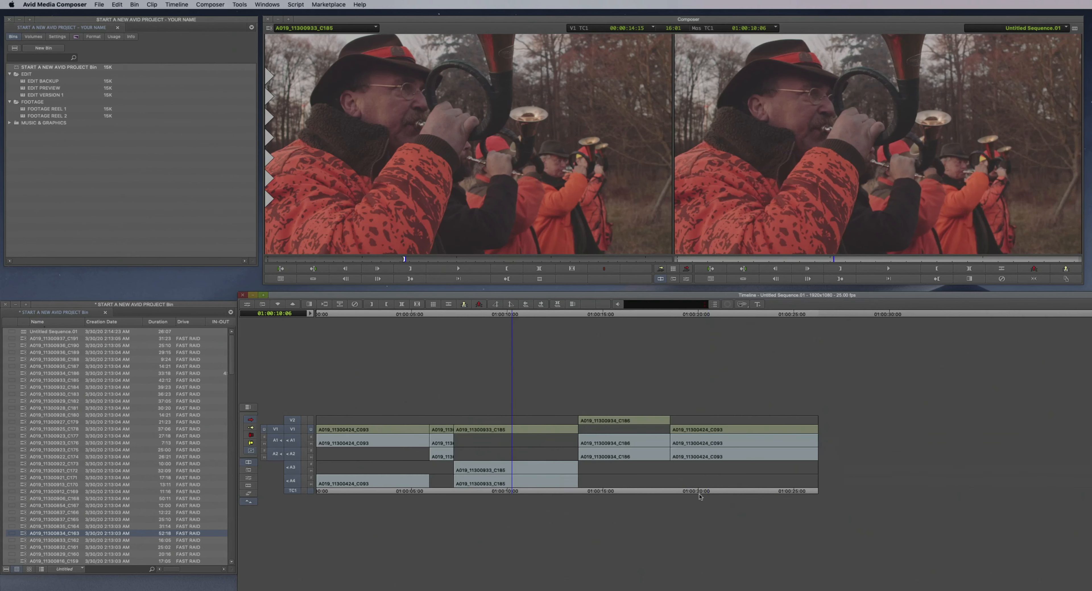
Step: Test the zoom commands on the Untitled Sequence.01 timeline by zooming out, in and out again around the playhead
key("ctrl+bracketleft")
key("ctrl+bracketleft")
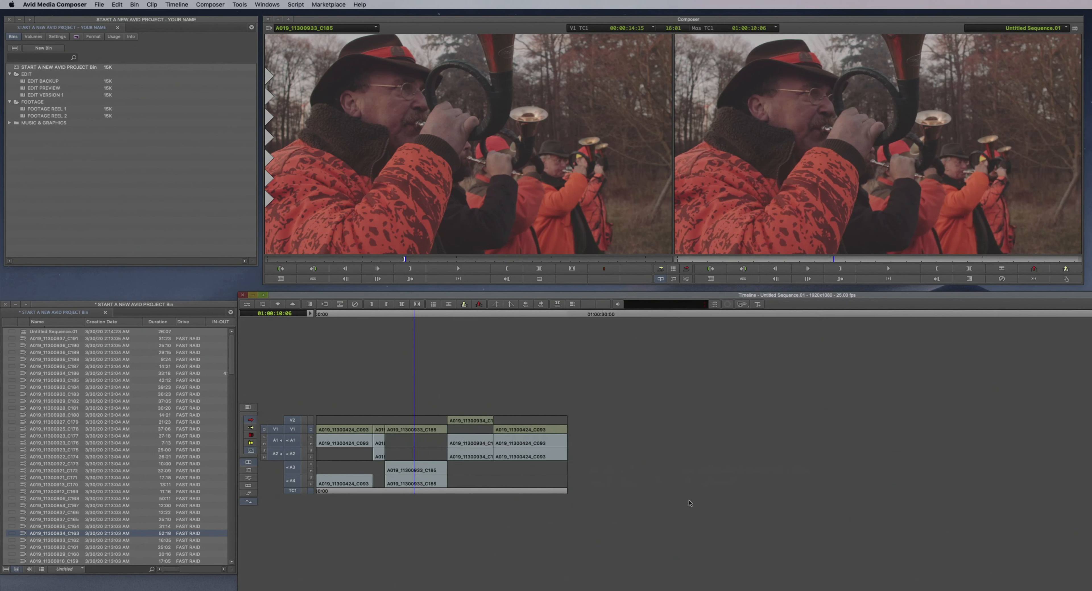
key("ctrl+bracketright")
key("ctrl+bracketright")
key("ctrl+bracketright")
key("ctrl+bracketright")
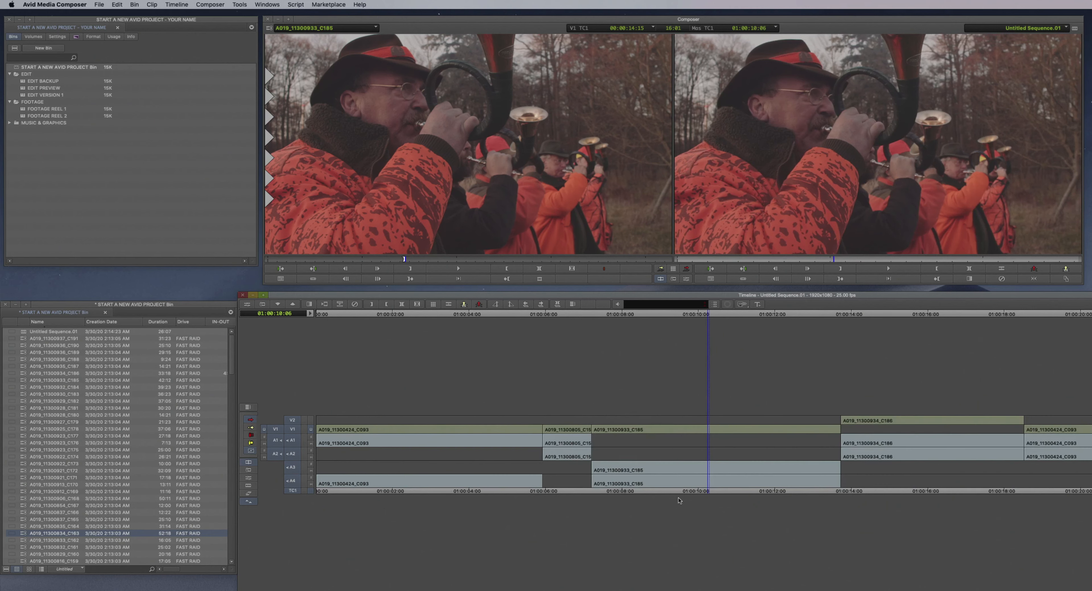
key("ctrl+bracketleft")
key("ctrl+bracketleft")
key("ctrl+bracketleft")
key("ctrl+bracketleft")
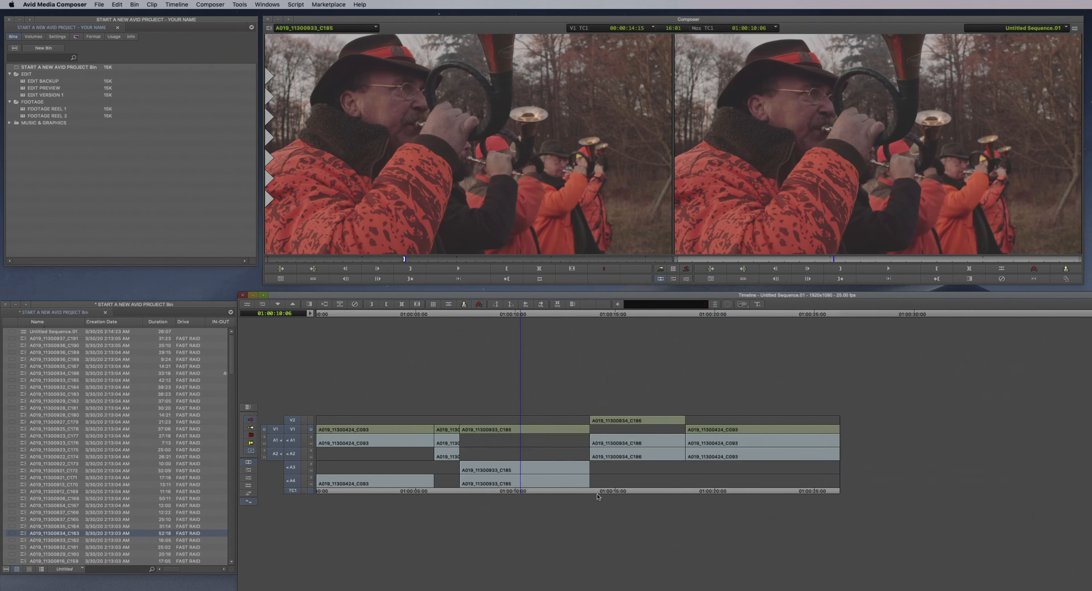